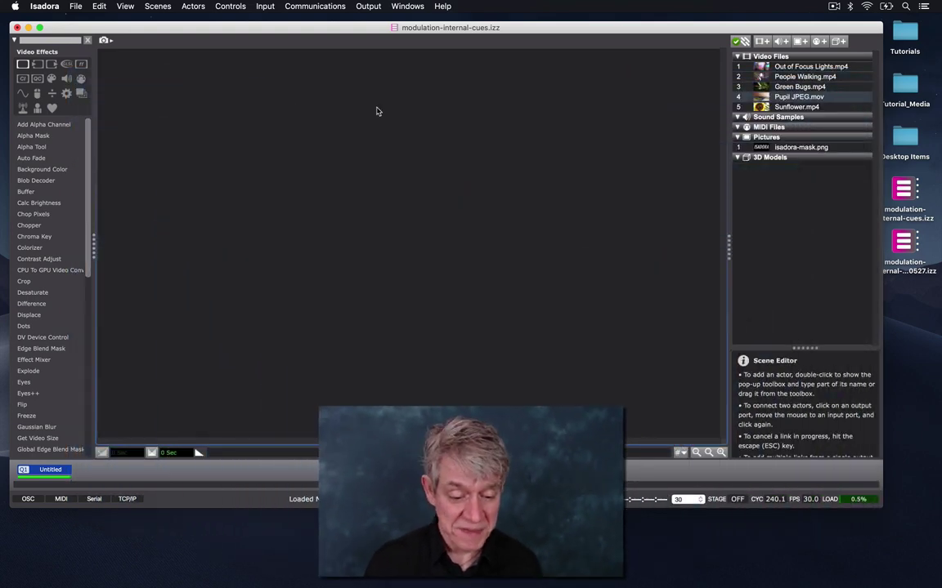
# Step: Show Stage 1 and add Out of Focus Lights.mp4 as a Movie Player feeding a Projector, moved right
pyautogui.click(367, 7)
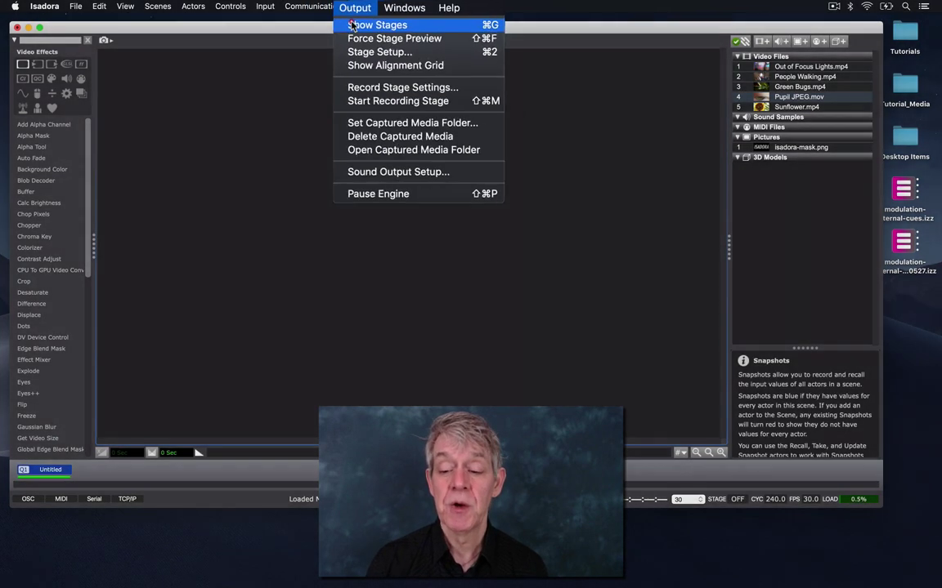
pyautogui.click(366, 22)
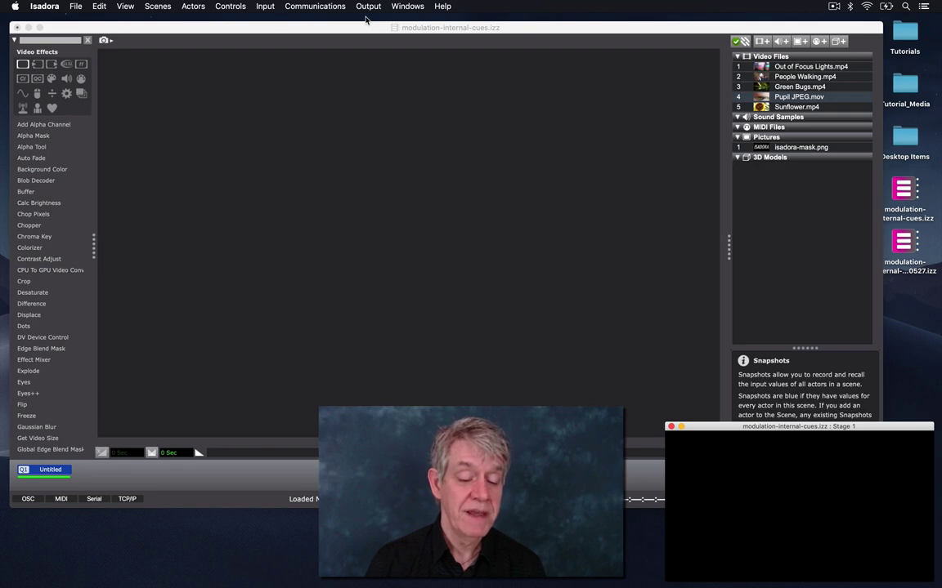
pyautogui.moveTo(800, 66); pyautogui.dragTo(143, 76)
pyautogui.click(310, 188)
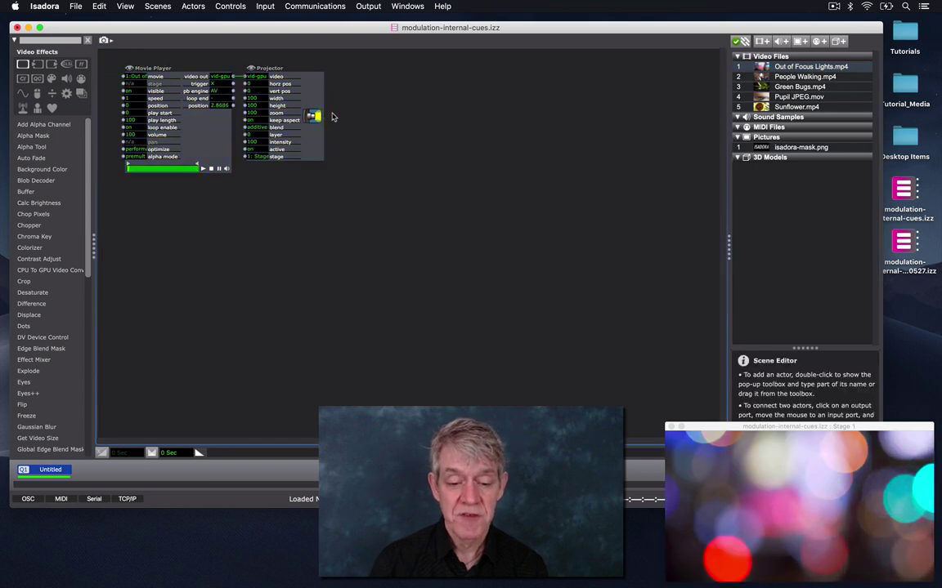
pyautogui.moveTo(313, 117); pyautogui.dragTo(450, 116)
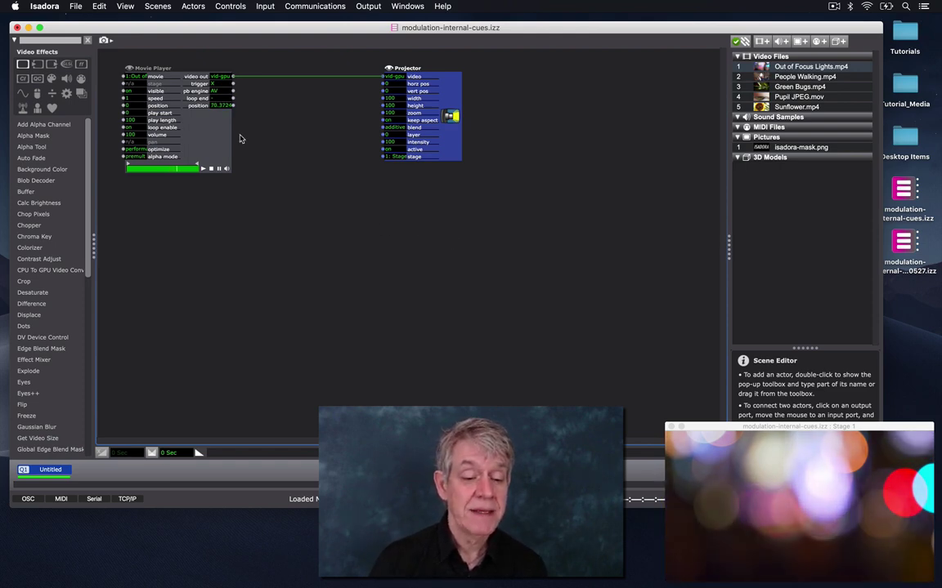
# Step: Place a Wave Generator from the Generators toolbox below the Movie Player
pyautogui.click(24, 95)
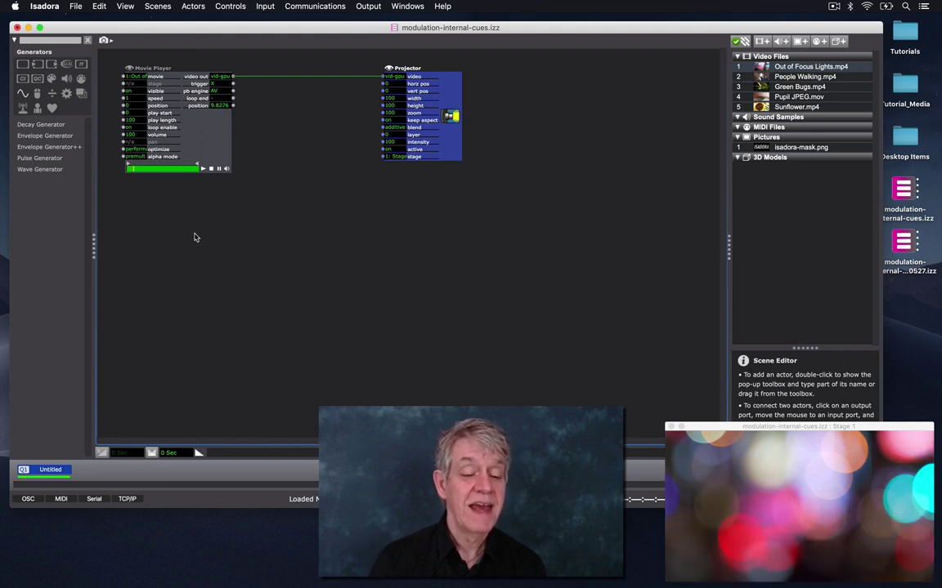
pyautogui.click(46, 168)
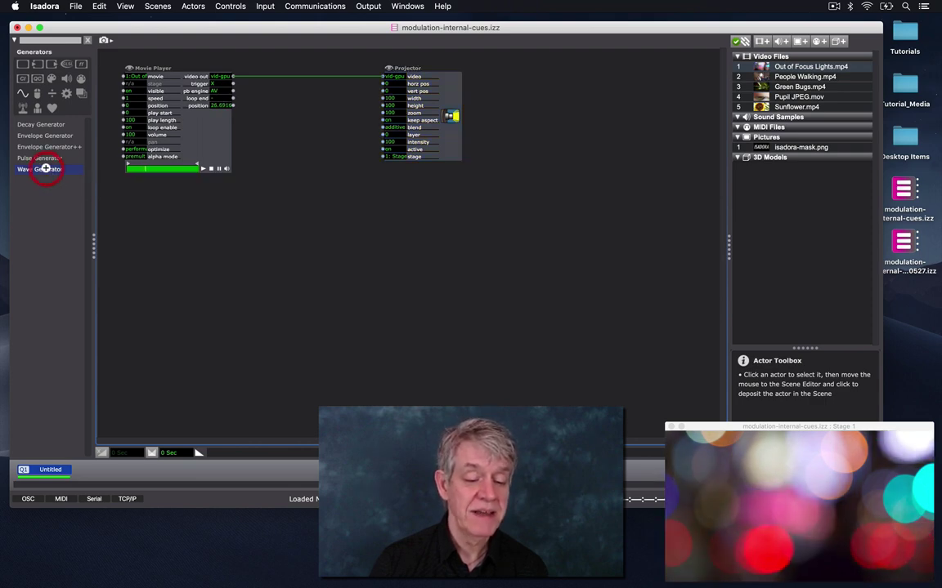
pyautogui.click(124, 194)
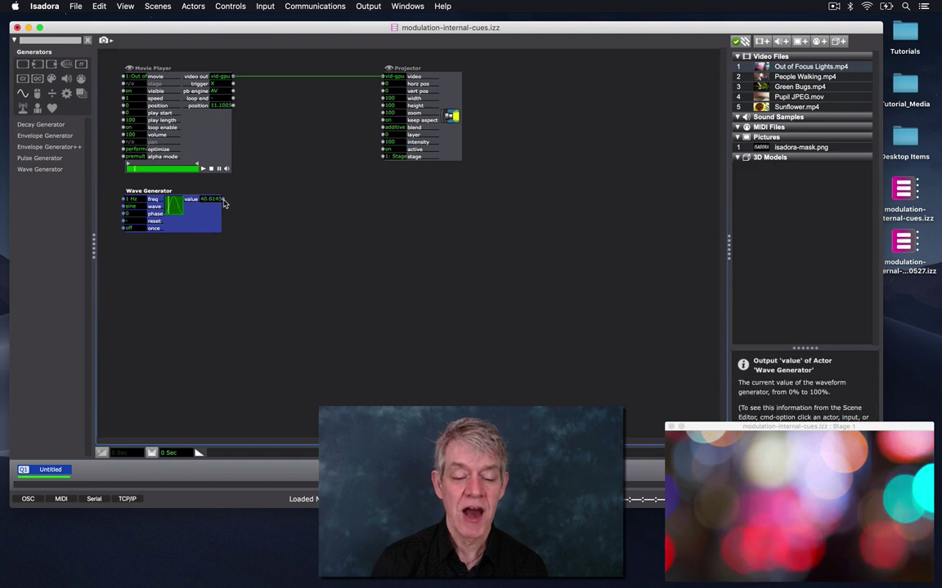
# Step: Link the Wave Generator's value output to the Projector's intensity input
pyautogui.click(222, 199)
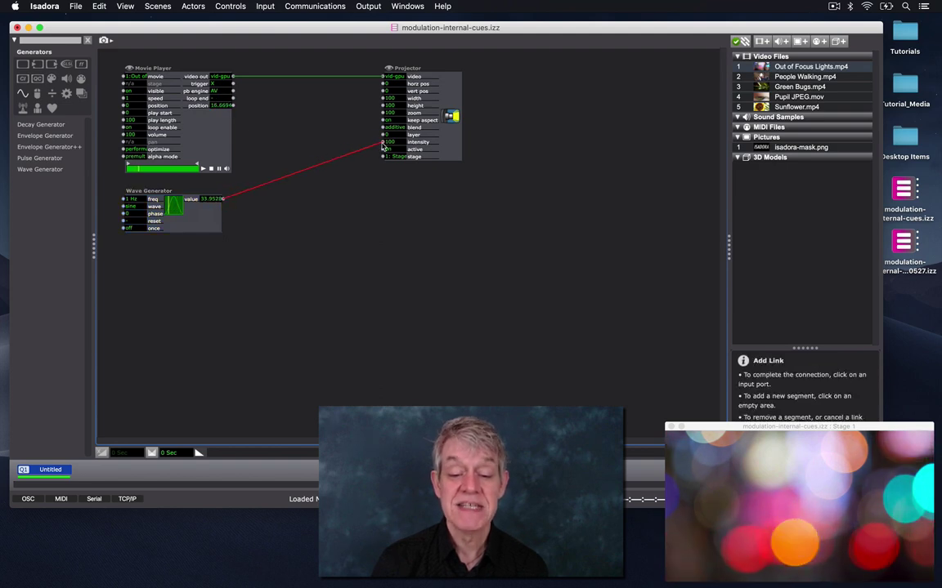
pyautogui.click(382, 143)
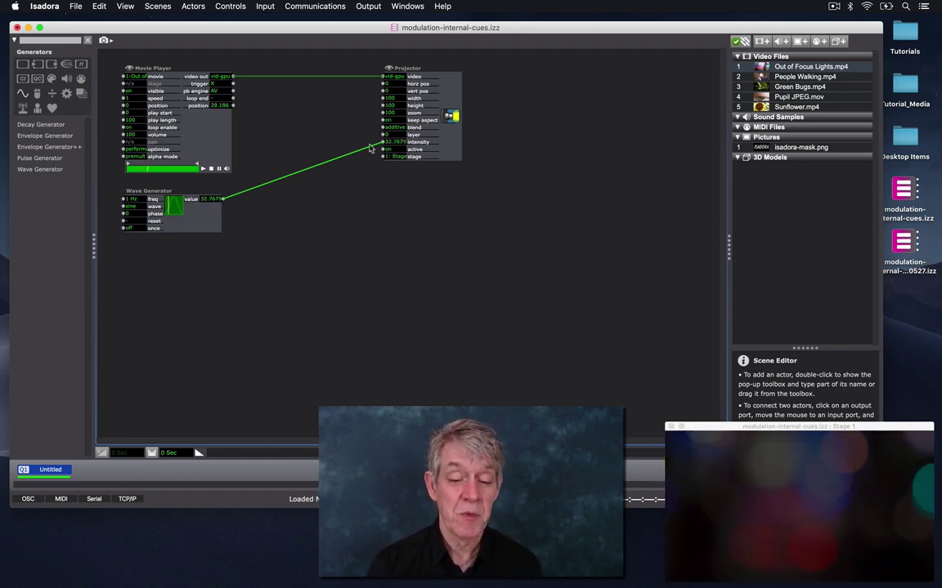
# Step: Delete the wave-to-intensity link and drag the Projector's intensity value by hand
pyautogui.click(366, 152)
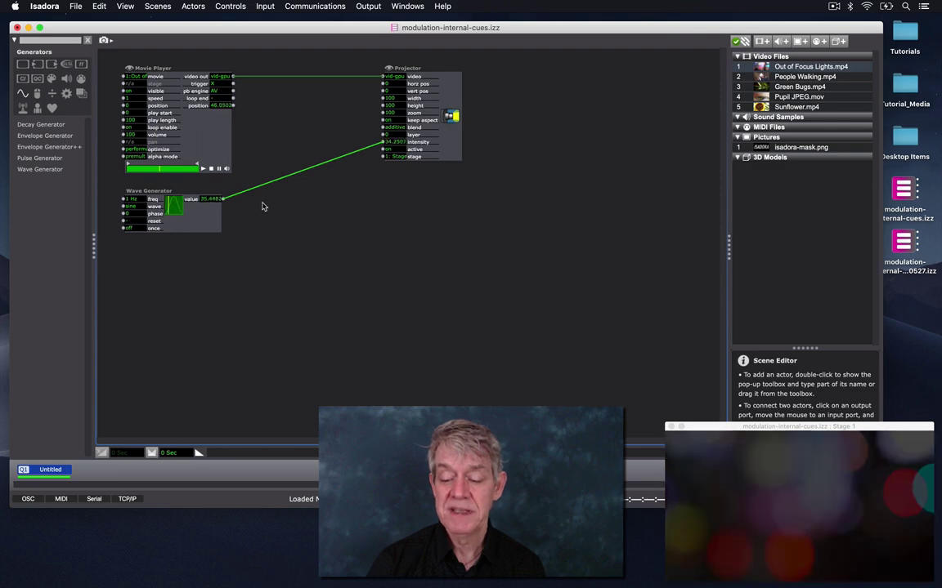
pyautogui.press('BackSpace')
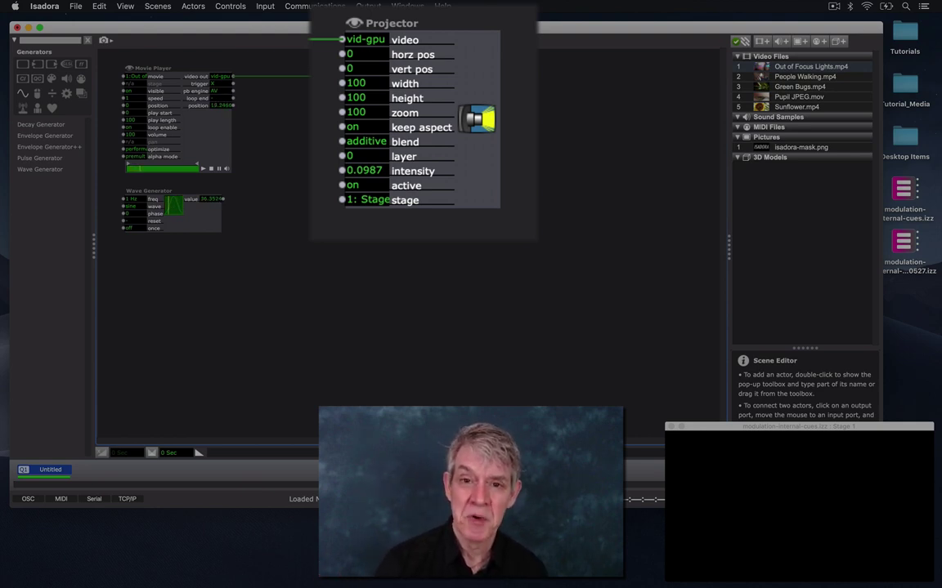
pyautogui.moveTo(384, 148)
pyautogui.moveTo(384, 146); pyautogui.dragTo(389, 232)
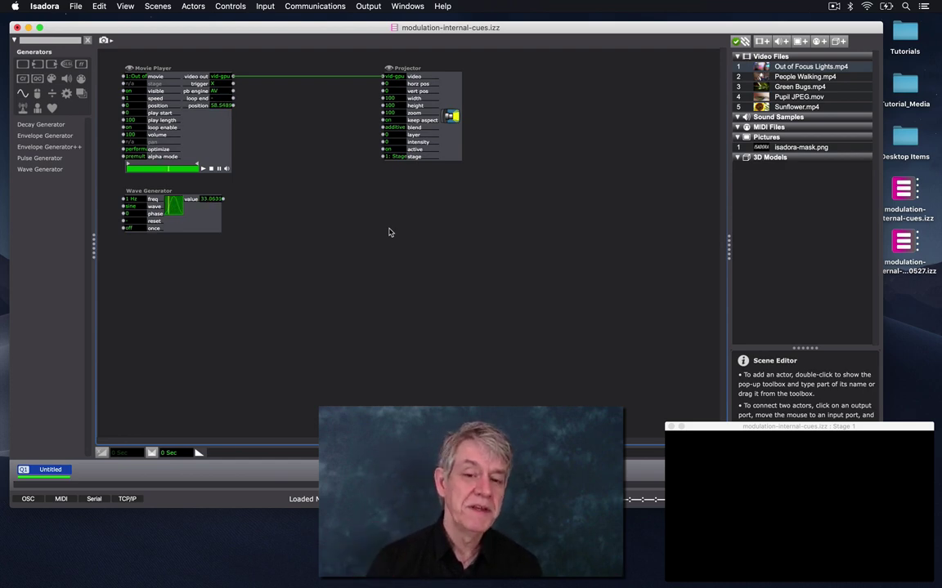
# Step: Reset the Projector's inputs to default values so intensity returns to 100
pyautogui.click(448, 119)
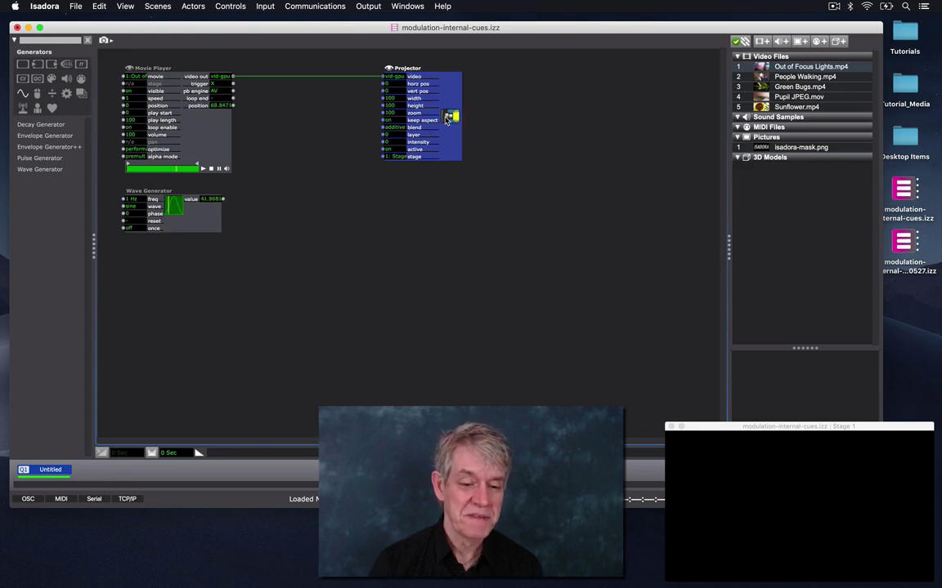
pyautogui.click(192, 6)
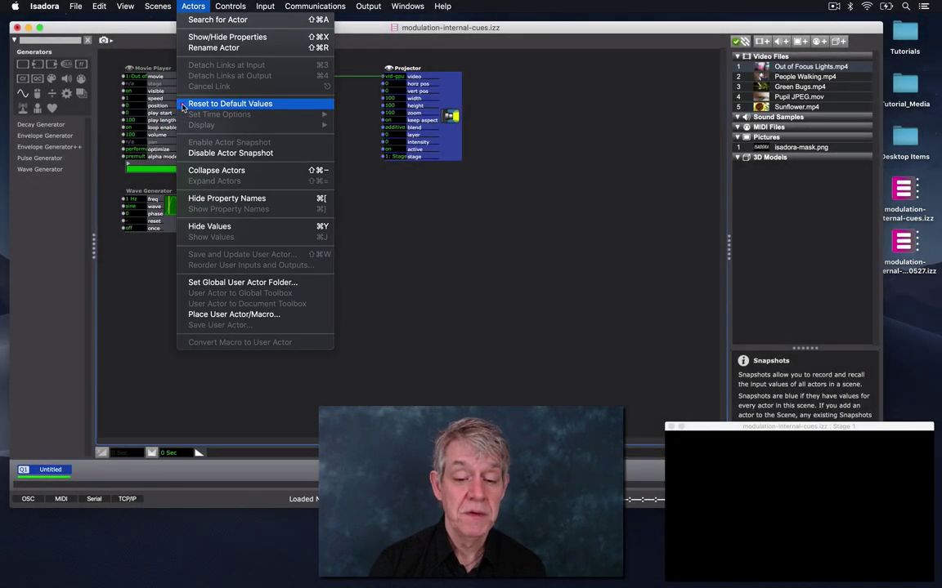
pyautogui.click(183, 104)
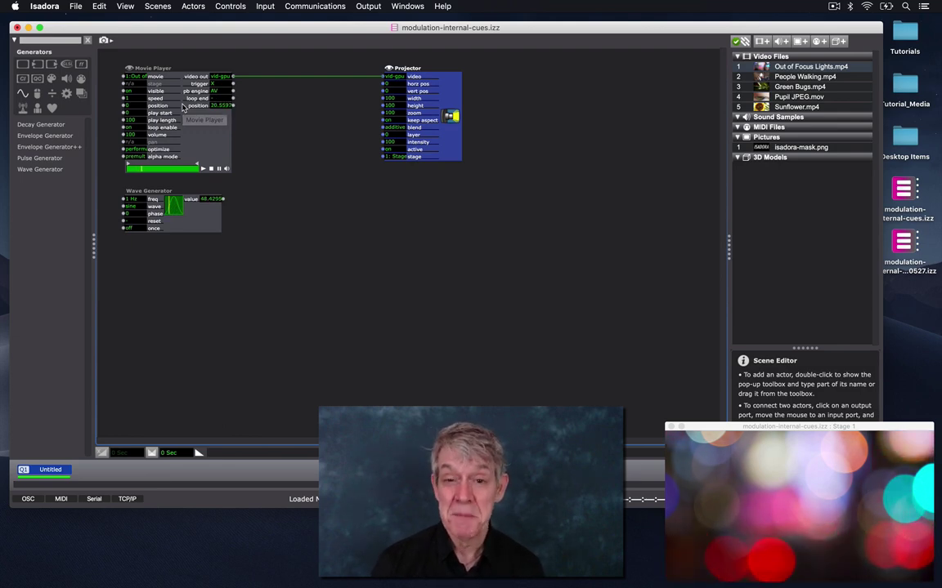
pyautogui.click(222, 198)
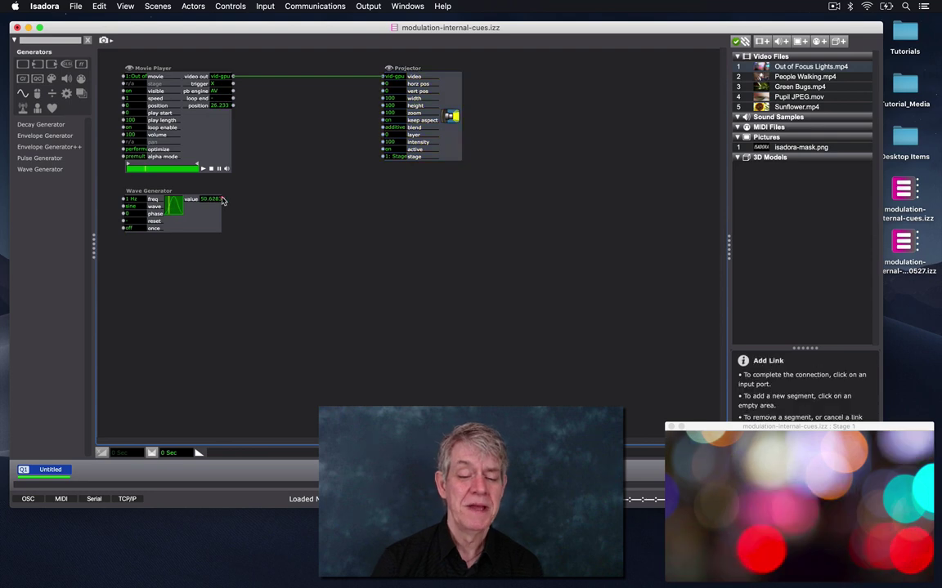
pyautogui.click(383, 83)
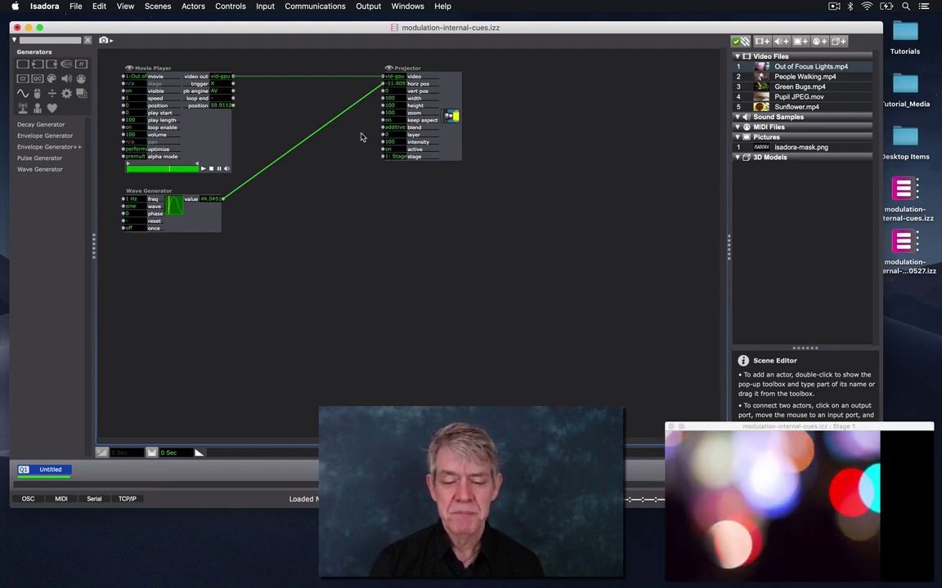
pyautogui.press('BackSpace')
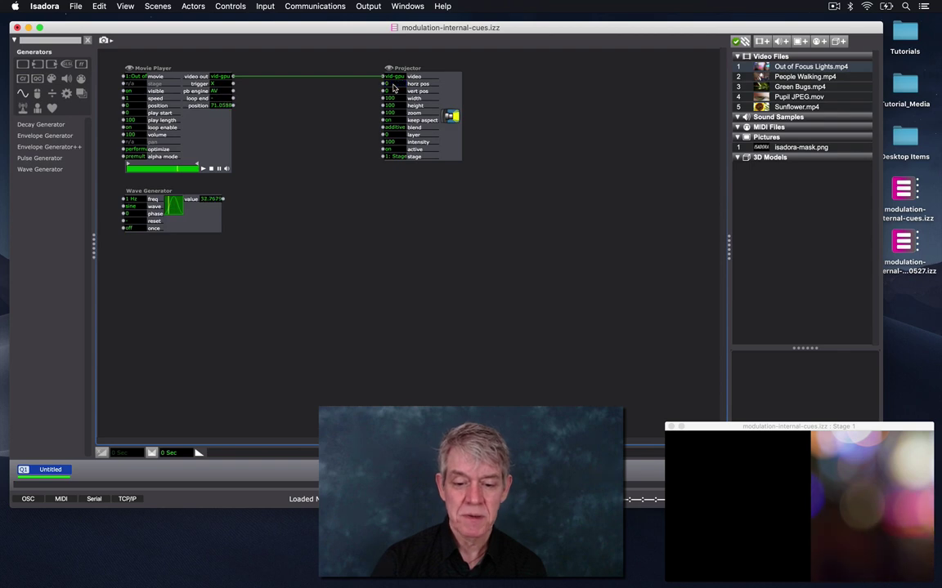
pyautogui.click(224, 200)
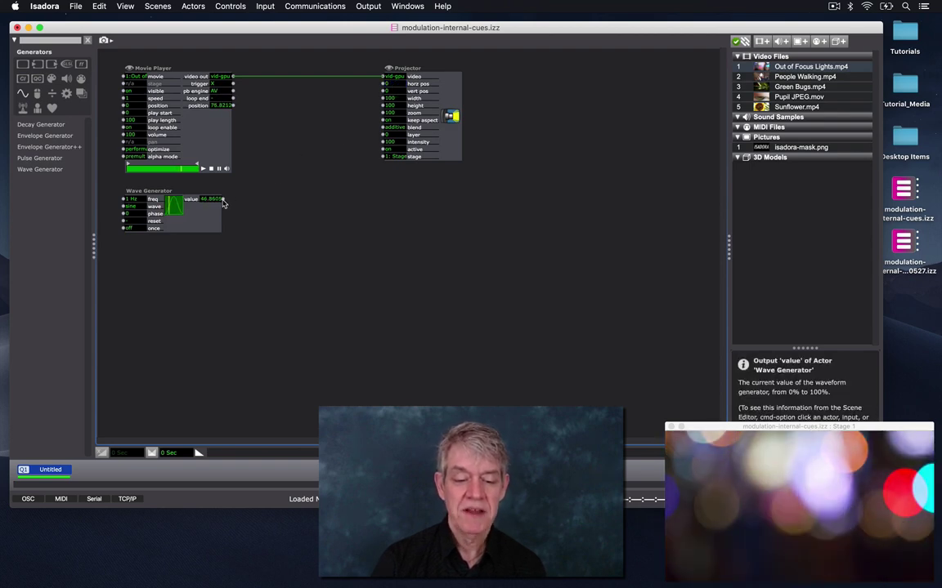
pyautogui.click(382, 113)
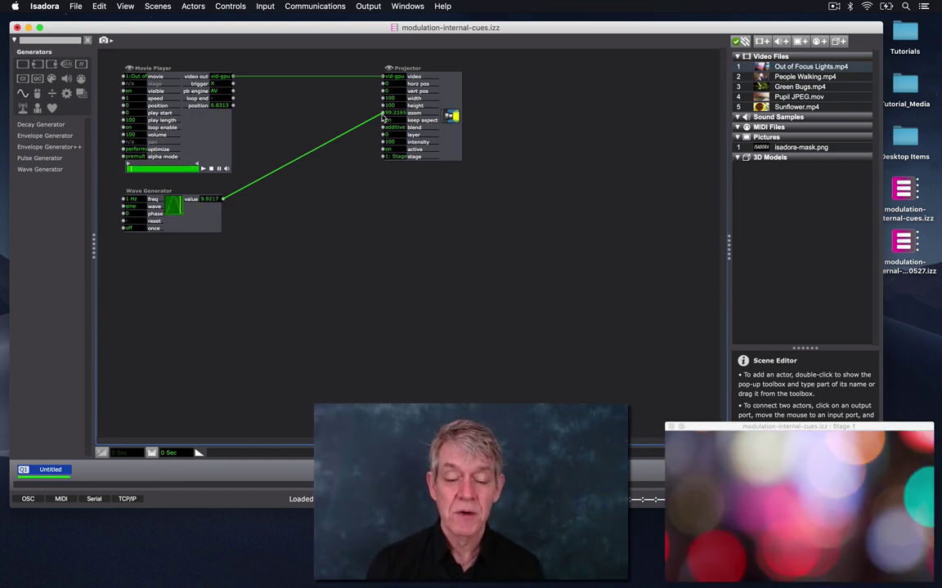
pyautogui.click(380, 123)
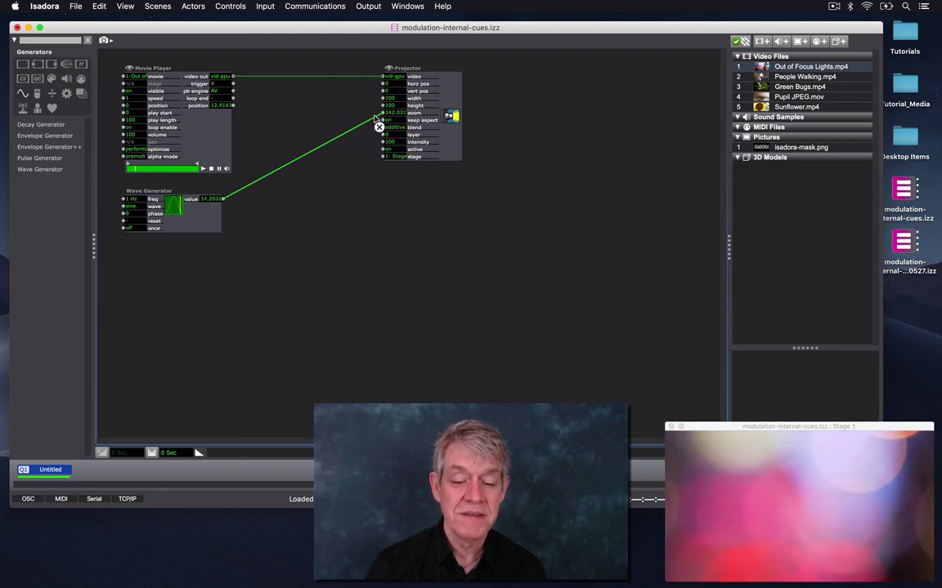
pyautogui.press('Delete')
pyautogui.moveTo(394, 116); pyautogui.dragTo(398, 119)
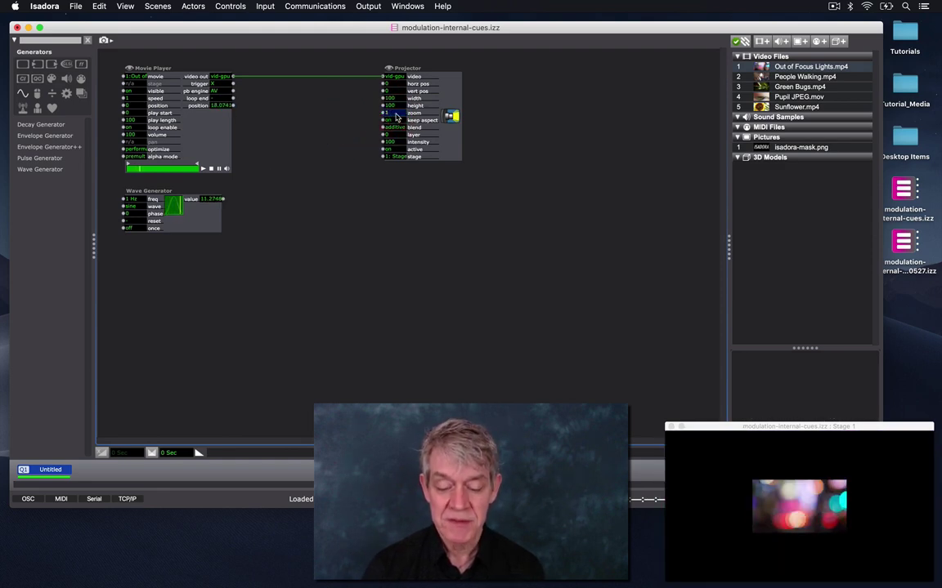
pyautogui.write('100')
pyautogui.press('Return')
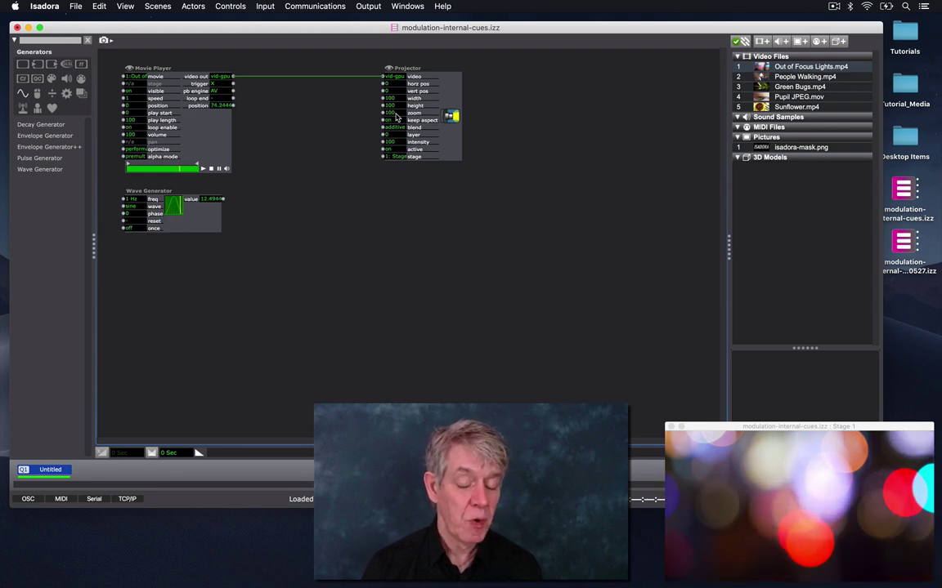
pyautogui.click(224, 200)
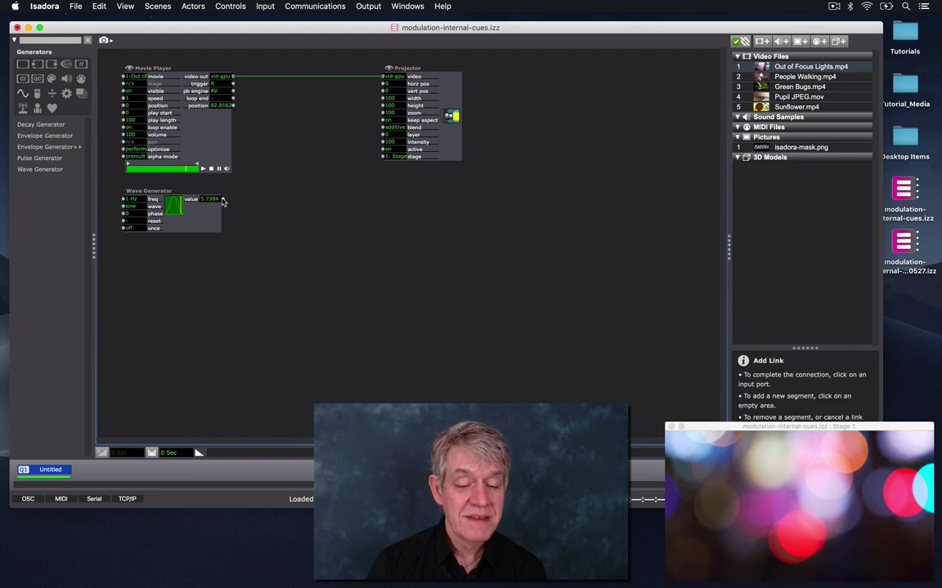
pyautogui.click(383, 143)
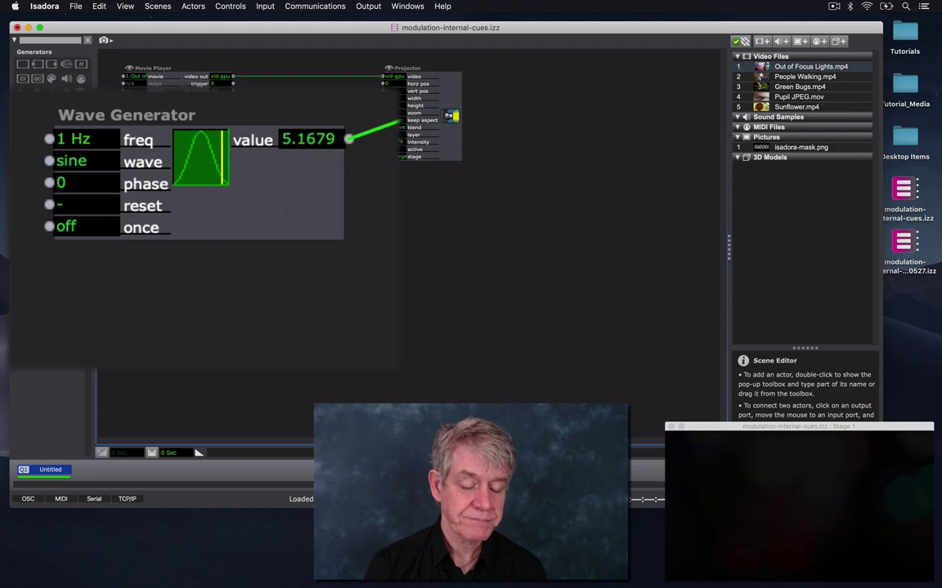
pyautogui.click(90, 141)
pyautogui.write('.5')
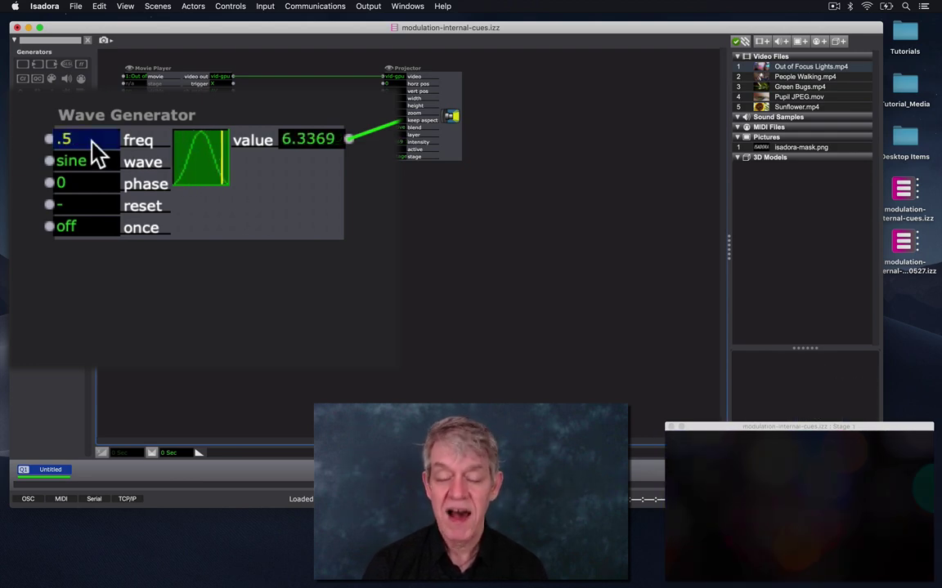
pyautogui.press('Return')
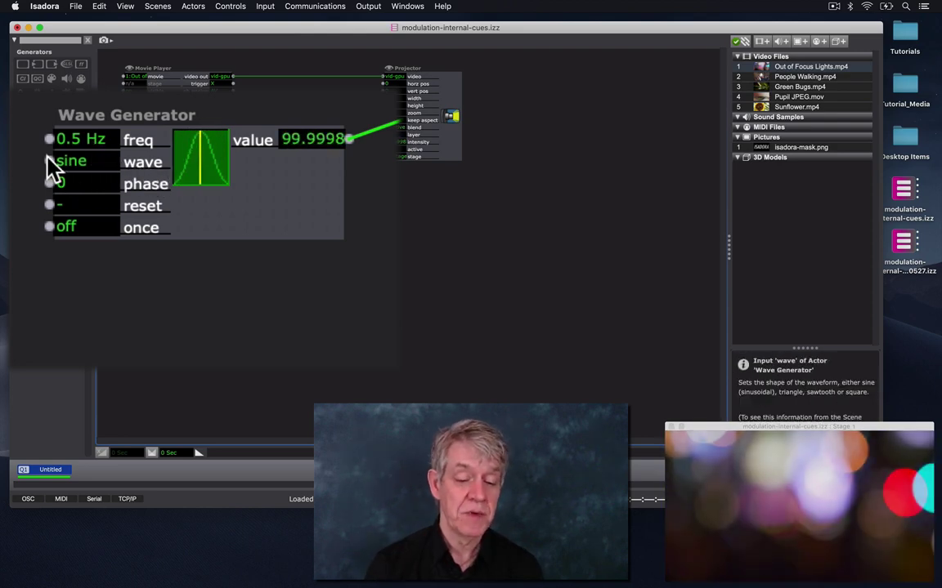
pyautogui.click(47, 162)
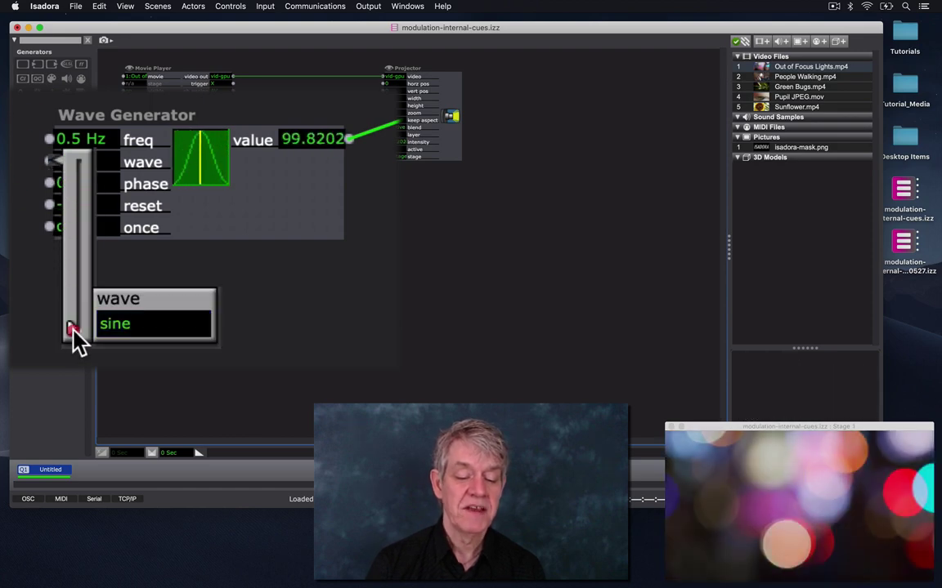
pyautogui.moveTo(70, 326); pyautogui.dragTo(72, 295)
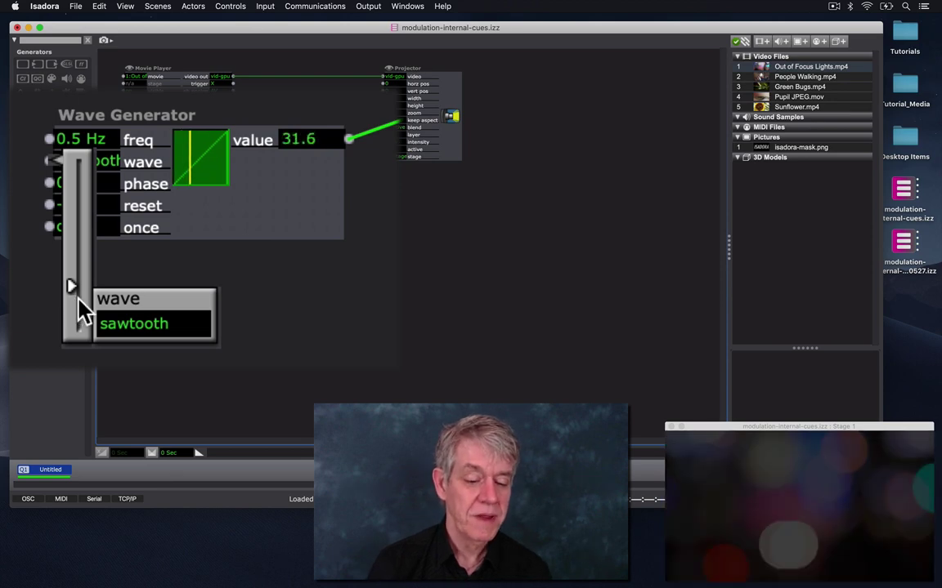
pyautogui.moveTo(69, 288); pyautogui.dragTo(69, 198)
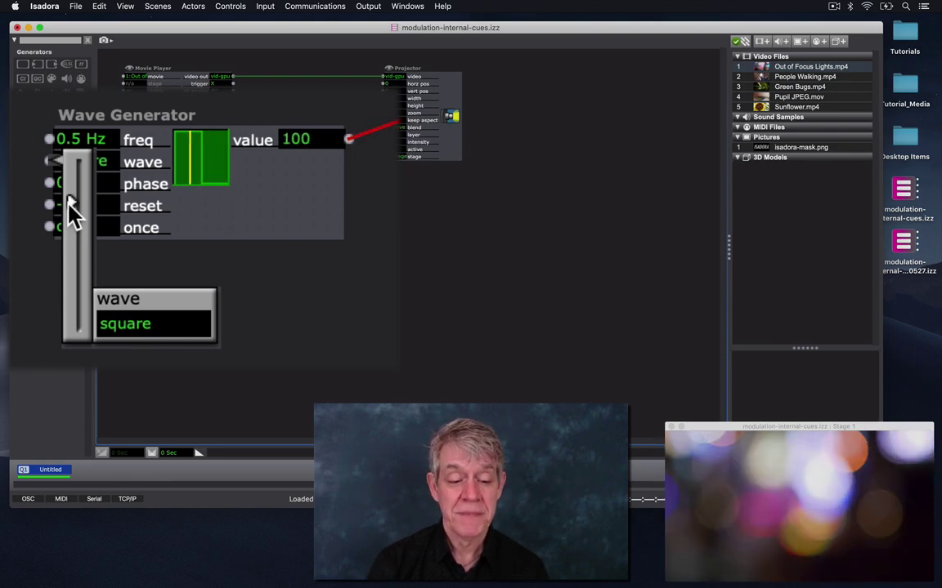
pyautogui.moveTo(70, 201); pyautogui.dragTo(139, 357)
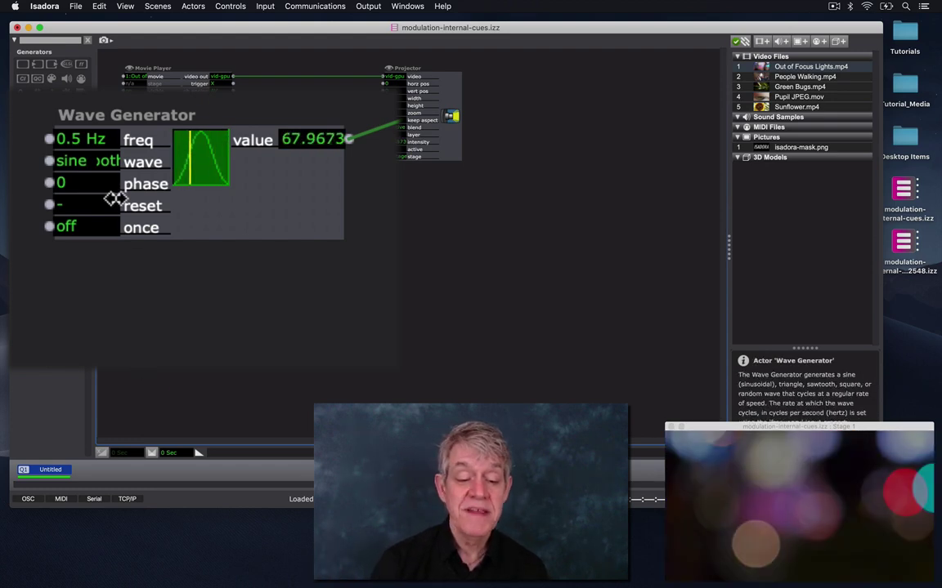
# Step: Restart the Wave Generator's cycle several times with its reset input
pyautogui.moveTo(102, 202)
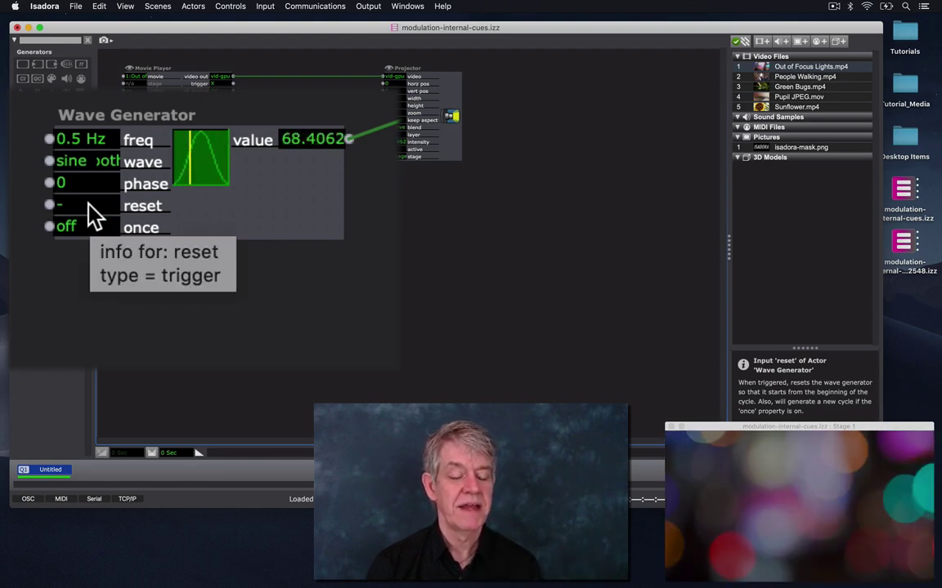
pyautogui.click(90, 207)
pyautogui.click(90, 206)
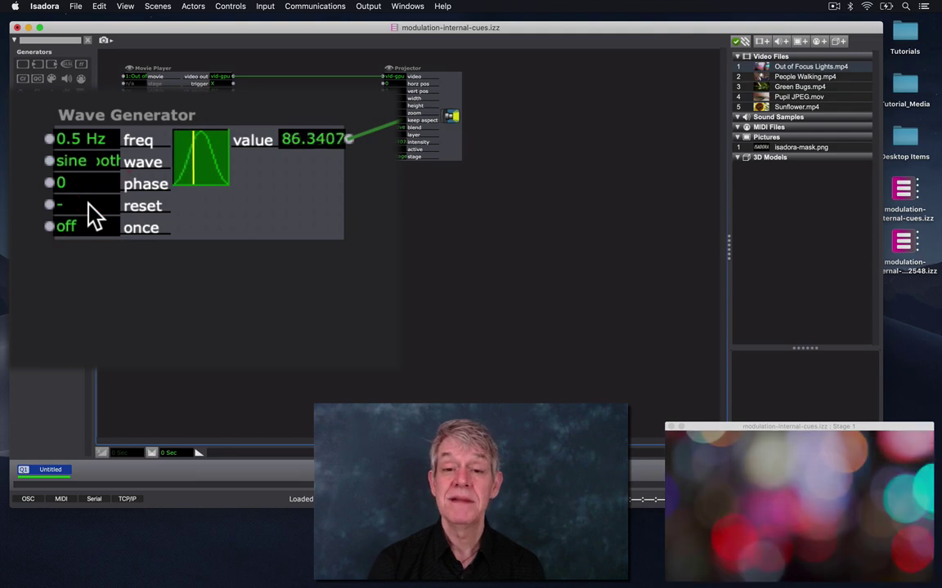
pyautogui.click(90, 206)
pyautogui.click(89, 206)
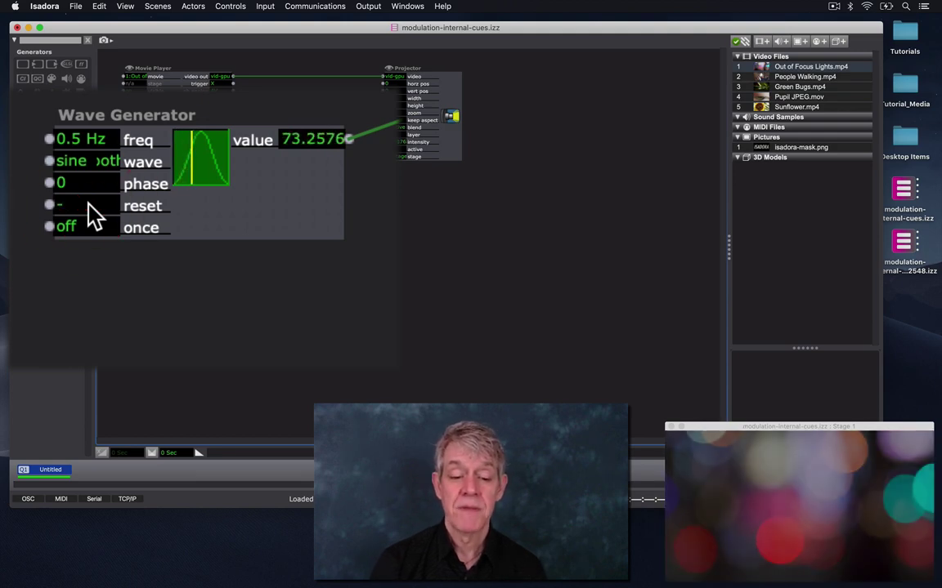
pyautogui.click(89, 206)
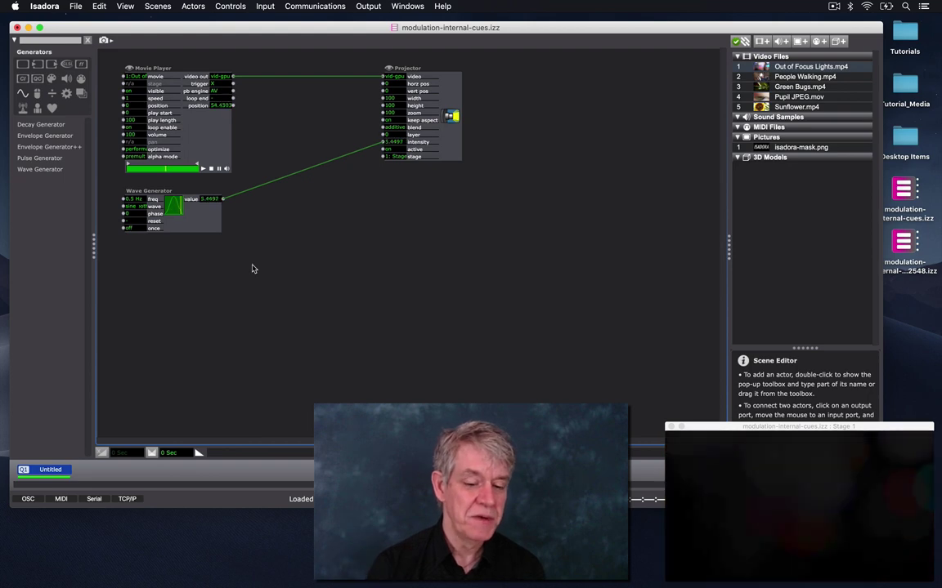
# Step: Delete the Wave Generator and its link, then reset the Projector's inputs so intensity reads 100
pyautogui.moveTo(252, 266); pyautogui.dragTo(137, 194)
pyautogui.press('Delete')
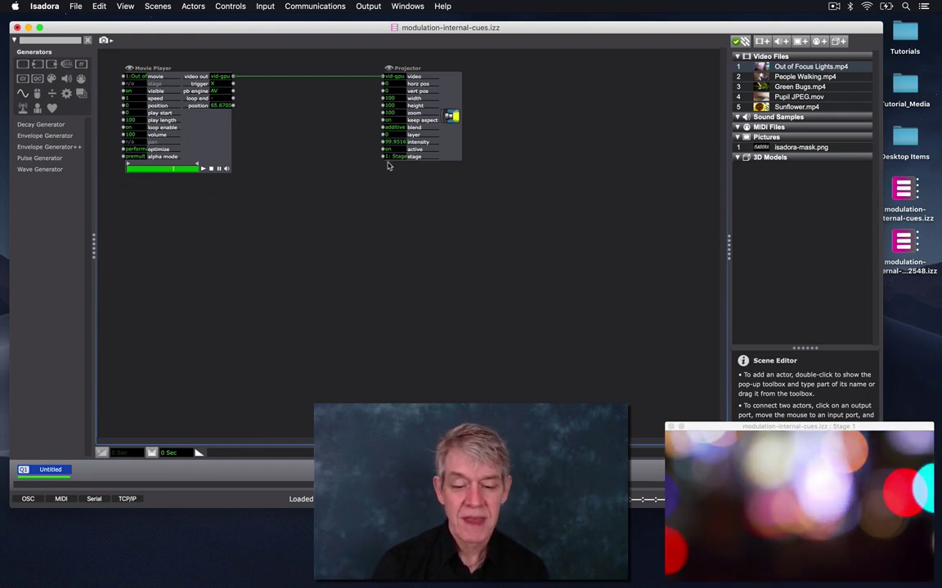
pyautogui.click(440, 147)
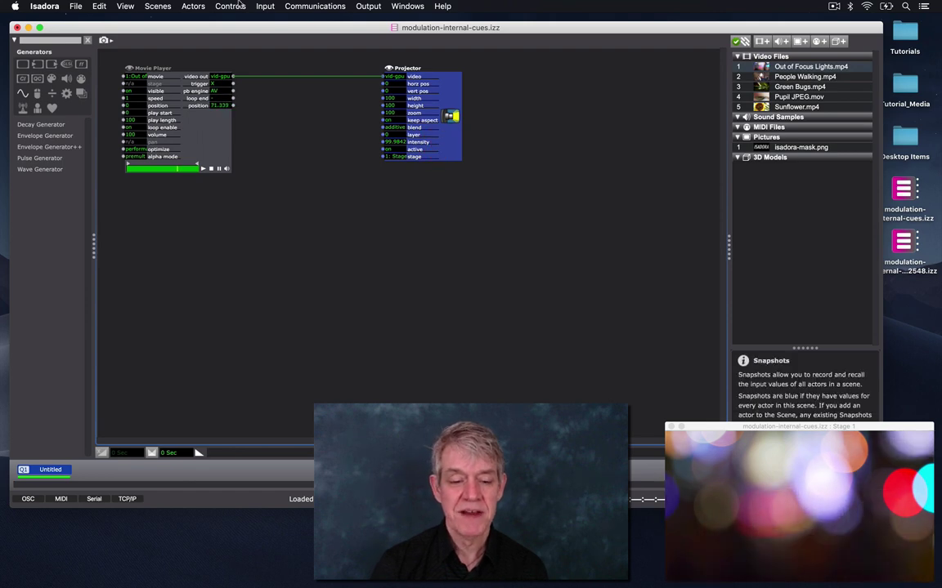
pyautogui.click(158, 5)
pyautogui.moveTo(193, 5)
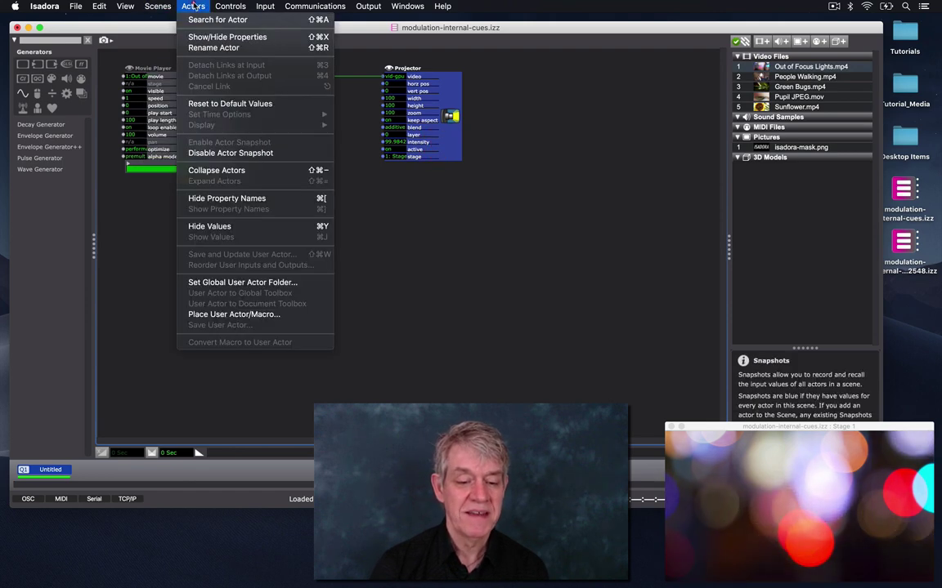
pyautogui.click(201, 104)
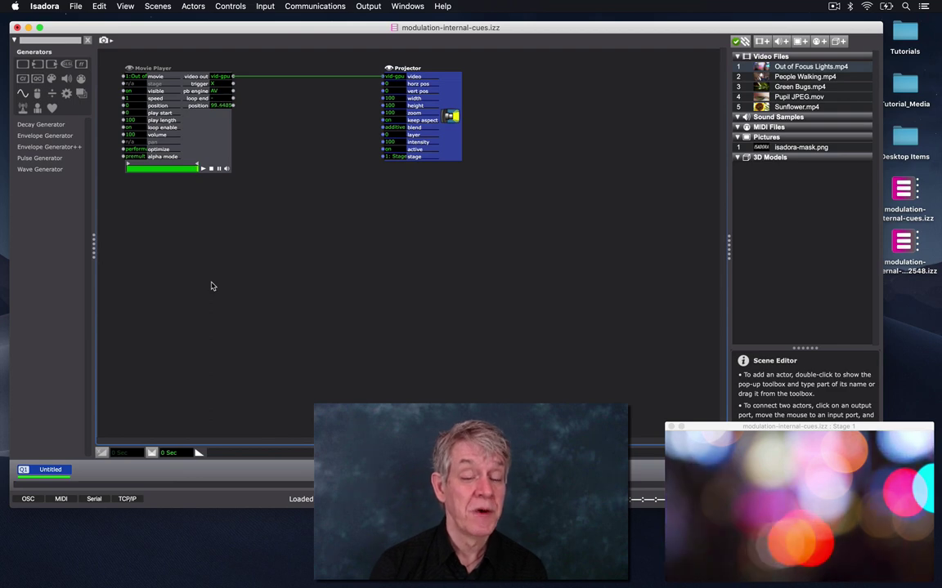
# Step: Place an Envelope Generator, ramping 0 to 100 over 1 second, below the Movie Player
pyautogui.click(61, 137)
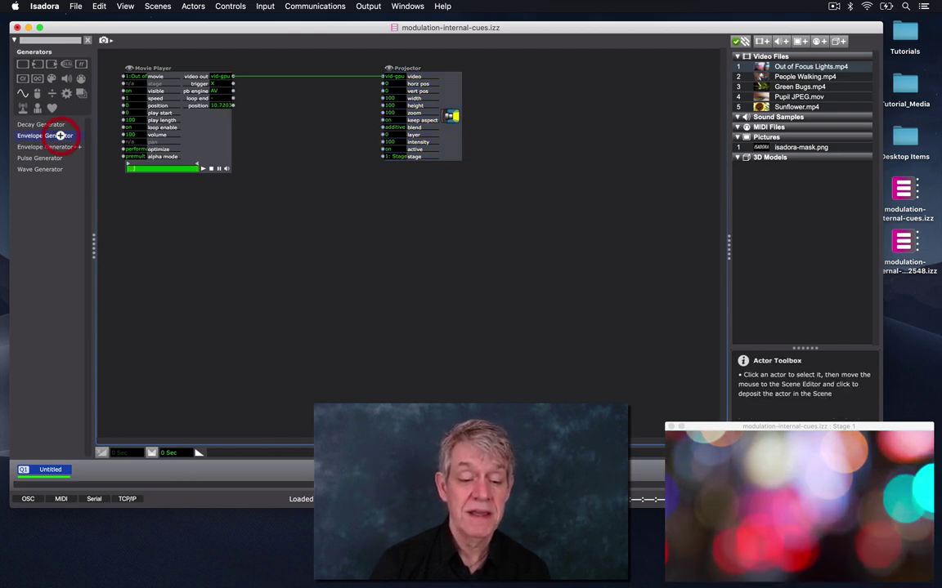
pyautogui.click(122, 199)
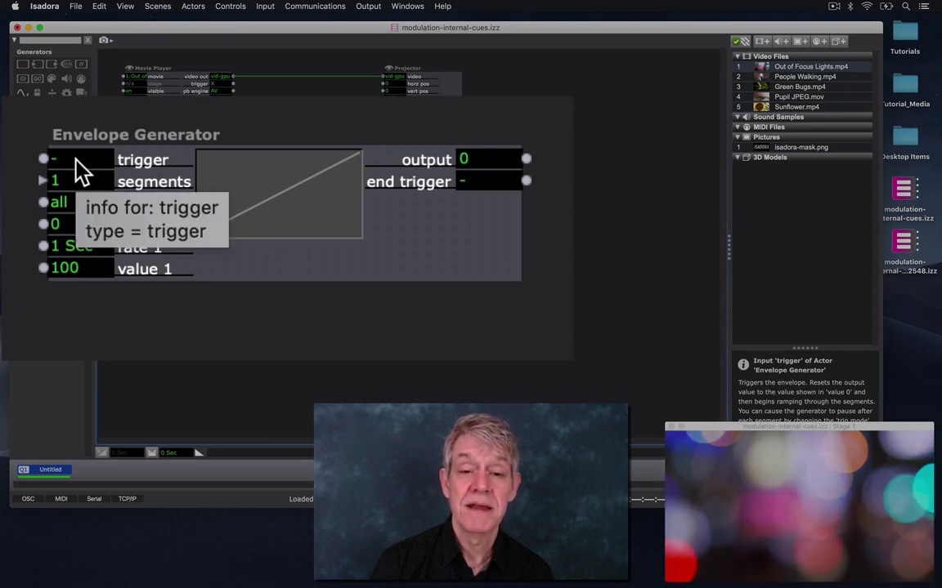
# Step: Trigger the Envelope Generator twice so its output ramps from 0 up to 100
pyautogui.click(76, 161)
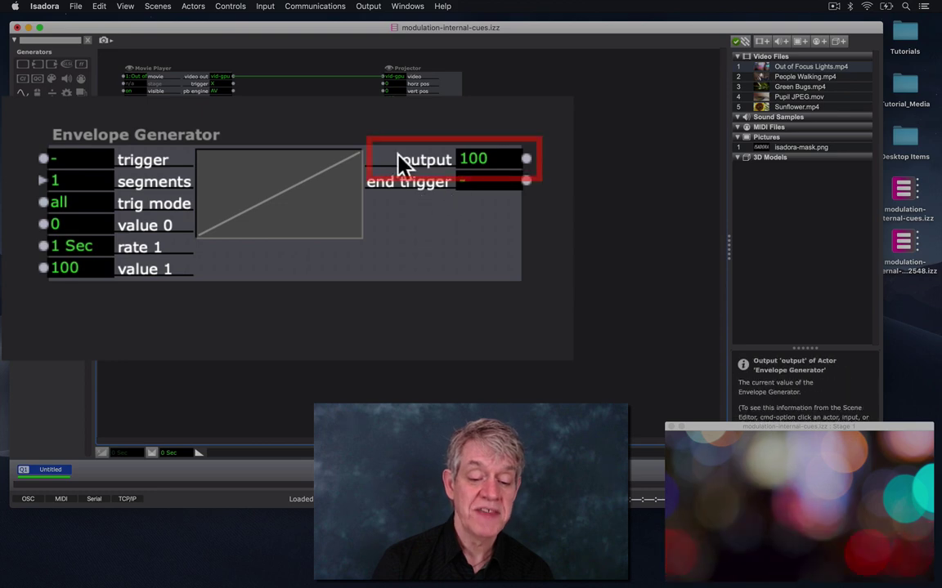
pyautogui.click(91, 161)
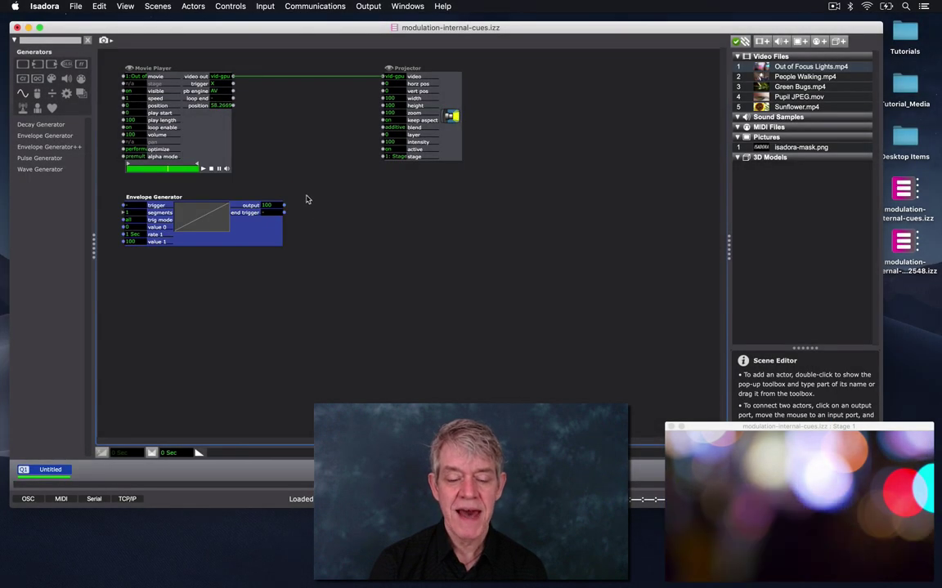
# Step: Link the envelope output through a corner point to the Projector's intensity, then trigger it to test
pyautogui.click(283, 205)
pyautogui.click(353, 205)
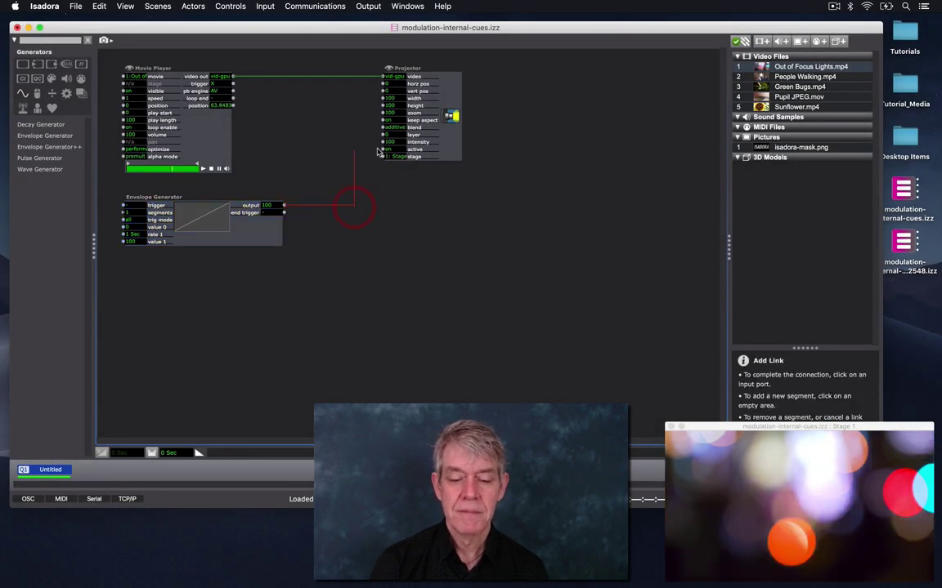
pyautogui.click(382, 142)
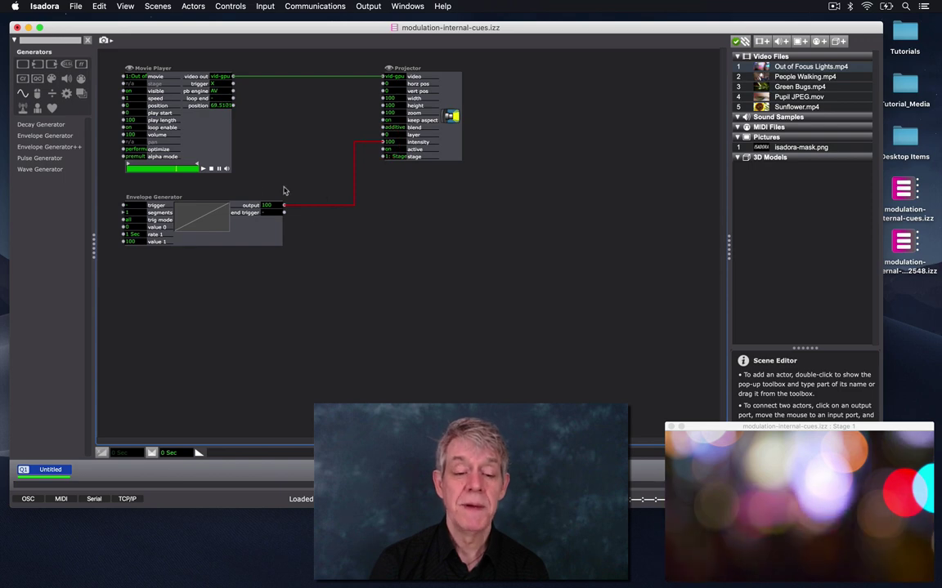
pyautogui.click(141, 209)
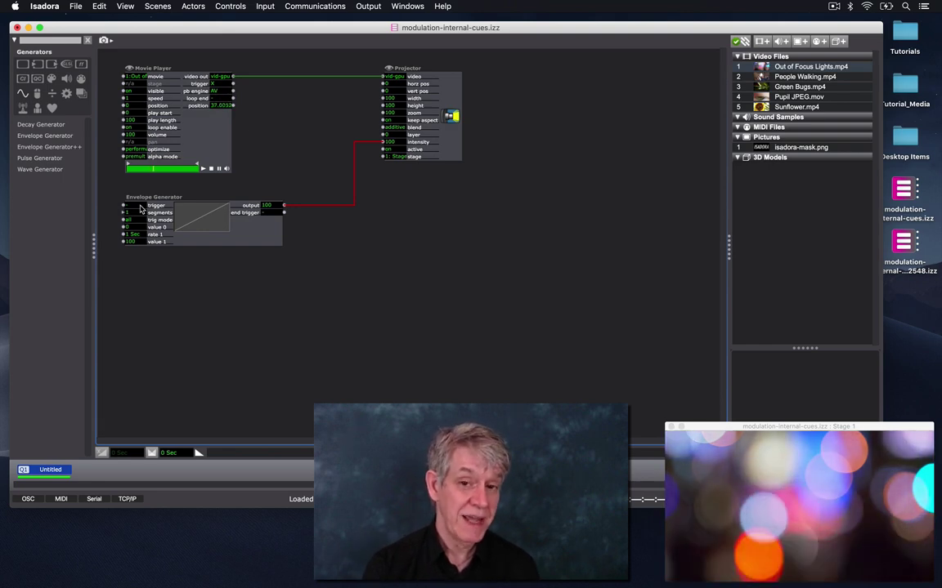
pyautogui.moveTo(141, 209)
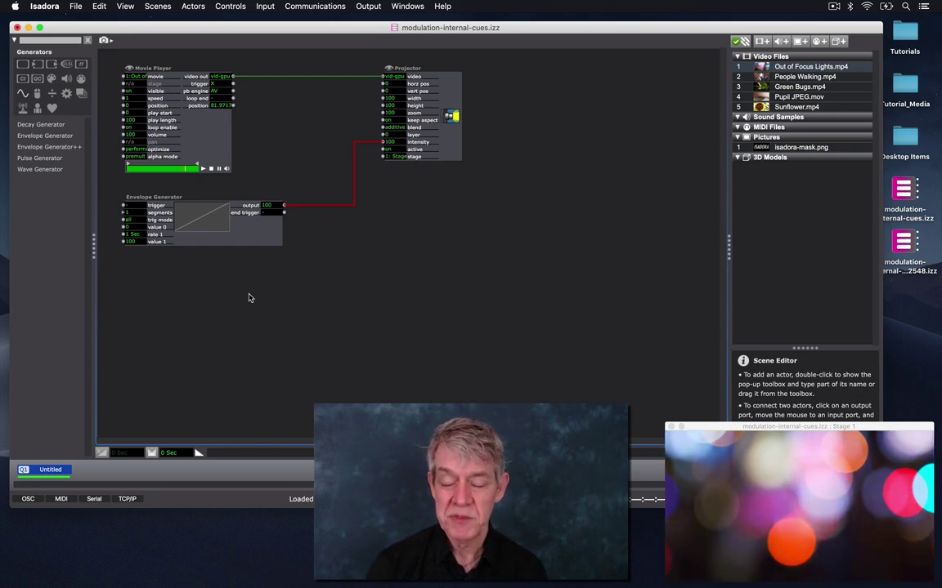
# Step: Place a Keyboard Watcher from the Mouse & Keyboard toolbox left of the Envelope Generator
pyautogui.click(38, 93)
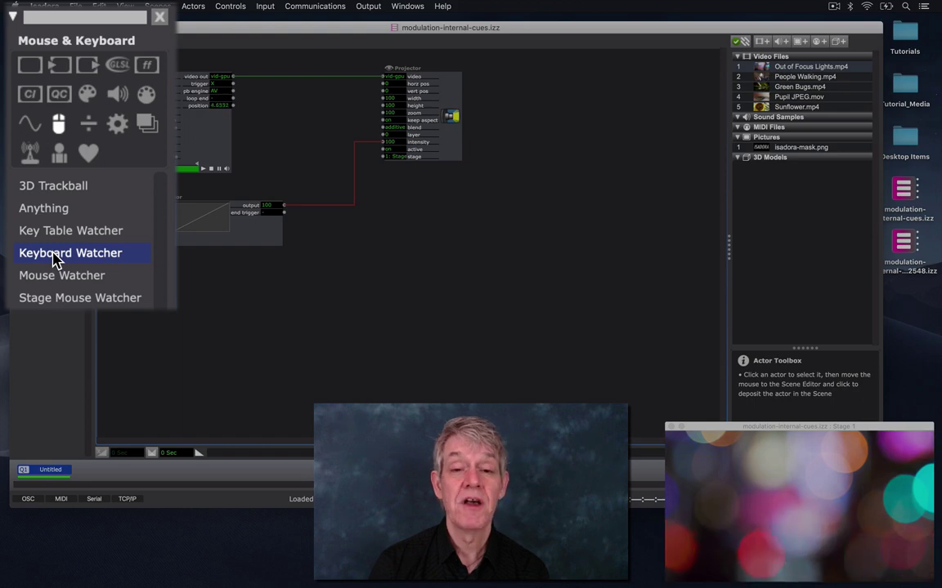
pyautogui.click(37, 160)
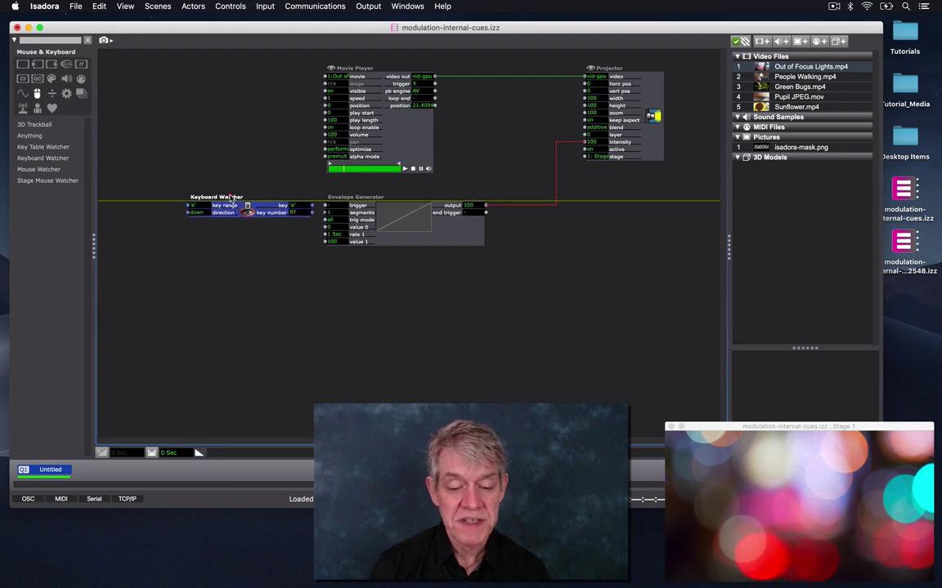
pyautogui.click(232, 202)
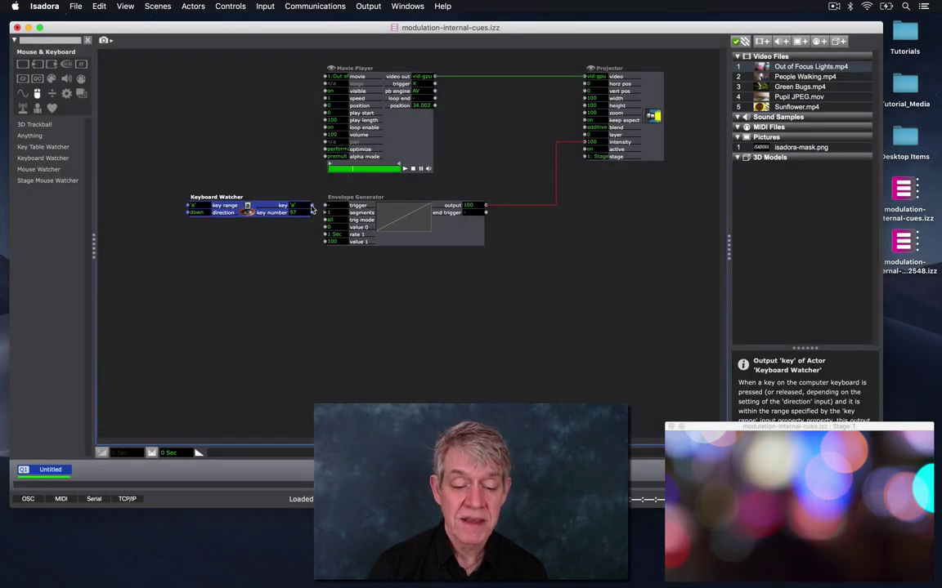
# Step: Link the Keyboard Watcher's key output to the envelope's trigger and test with the 'a' key
pyautogui.click(312, 209)
pyautogui.click(325, 206)
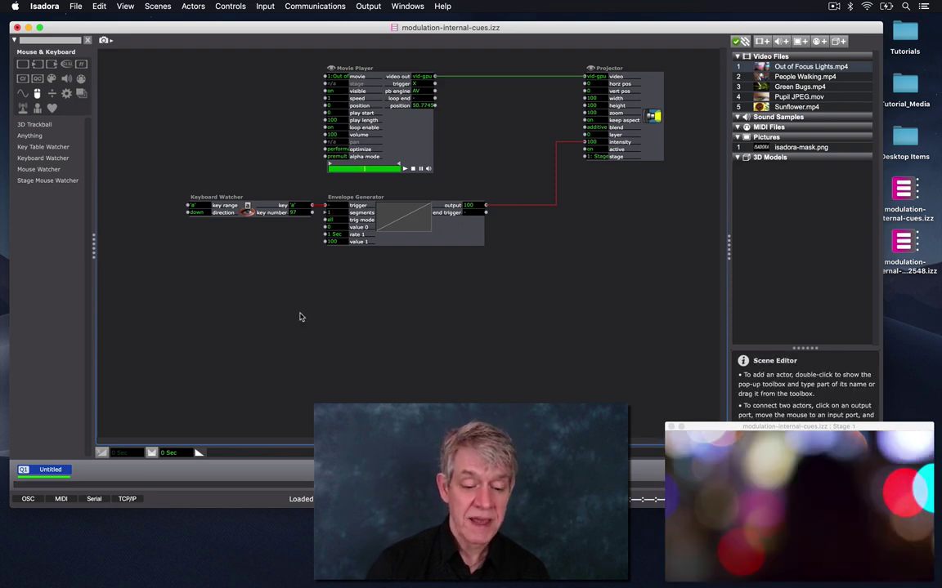
pyautogui.press('a')
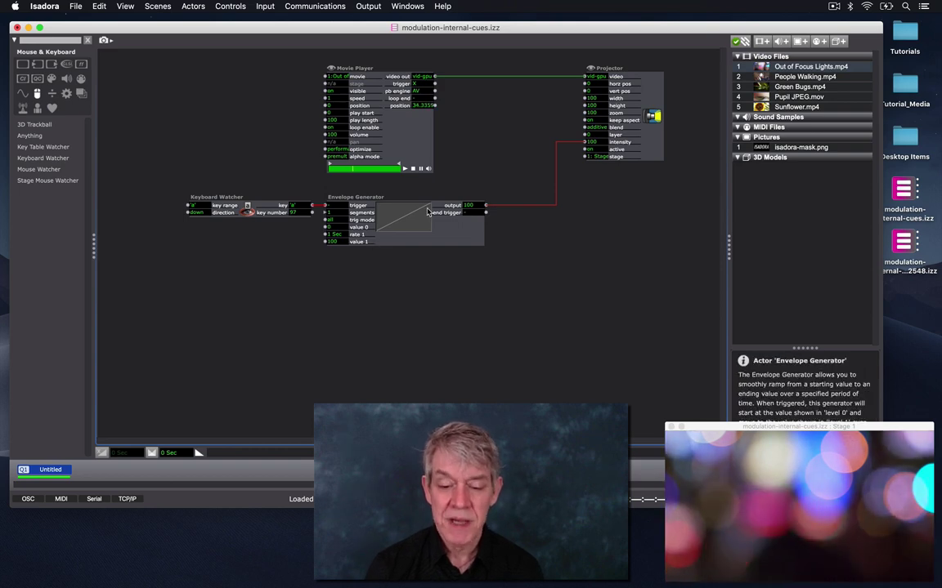
# Step: Enlarge the Envelope Generator and set its number of segments to 2
pyautogui.press('z')
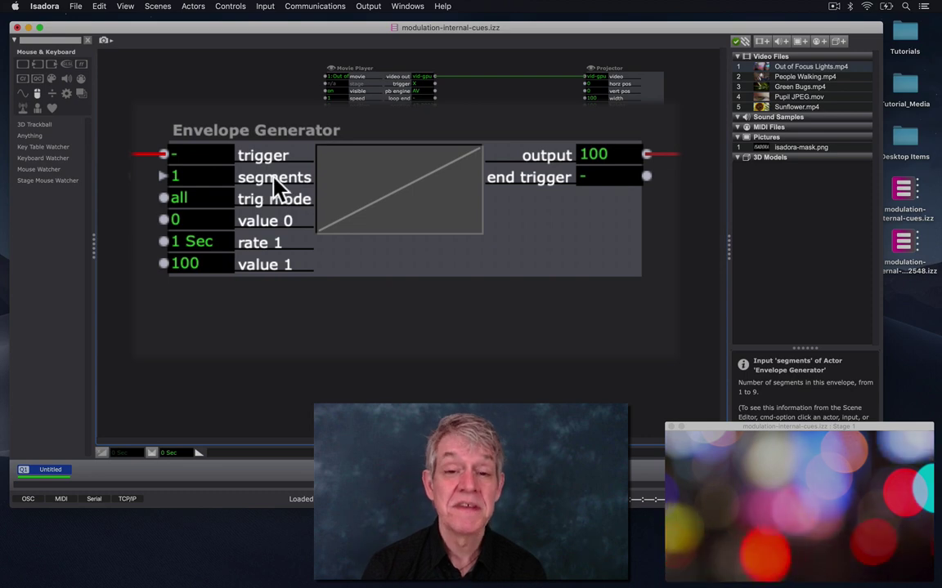
pyautogui.click(199, 175)
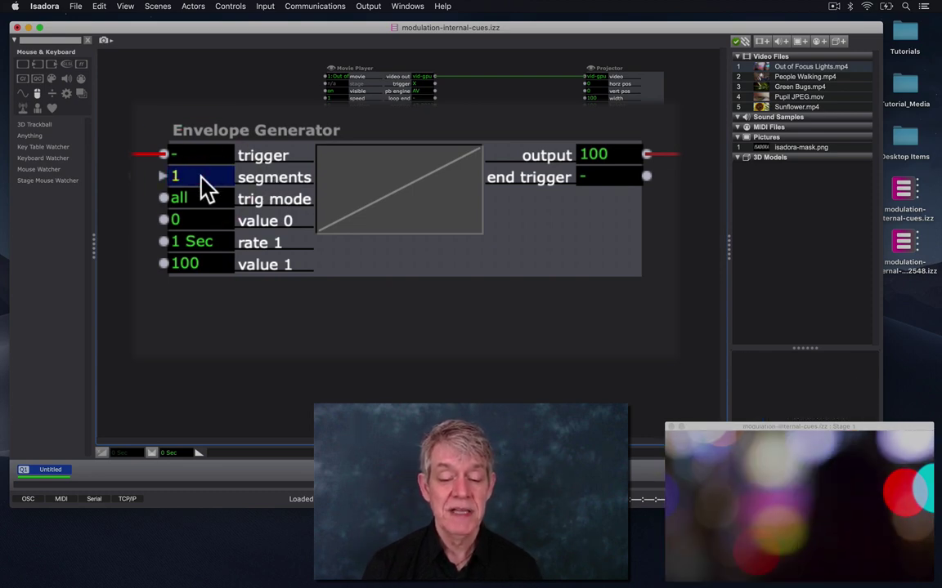
pyautogui.write('2')
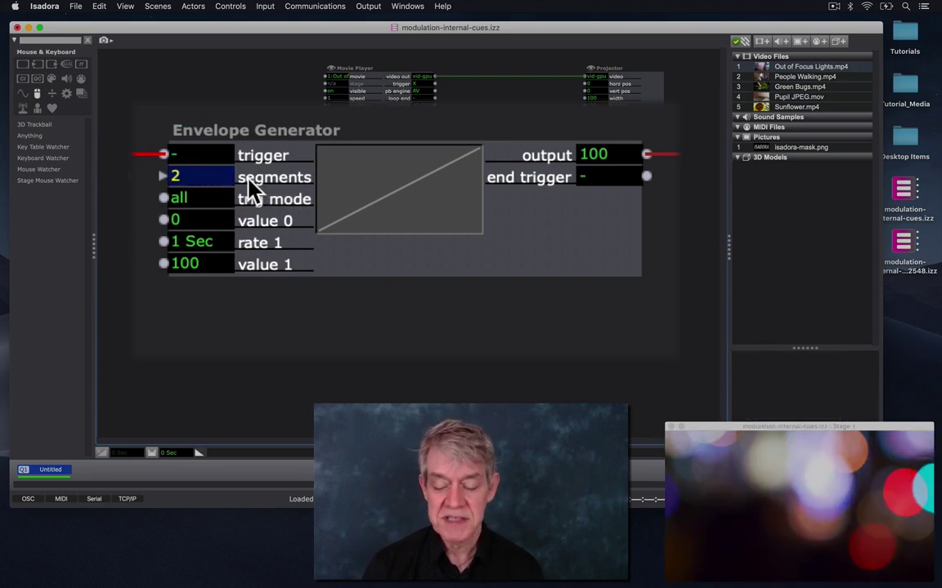
pyautogui.press('Return')
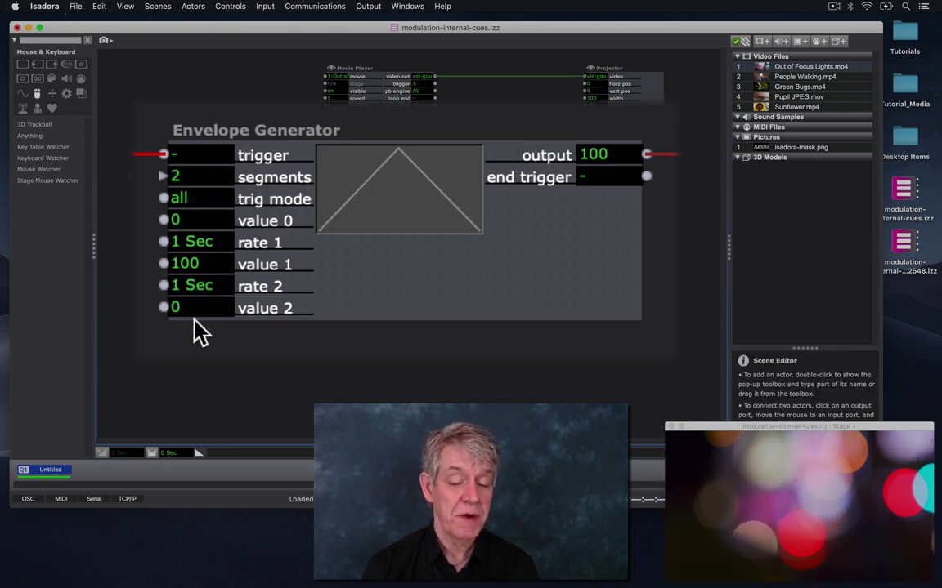
# Step: Confirm the envelope values 0, 1 Sec, 100, 1 Sec, 0, then fire it with 'a'
pyautogui.click(198, 223)
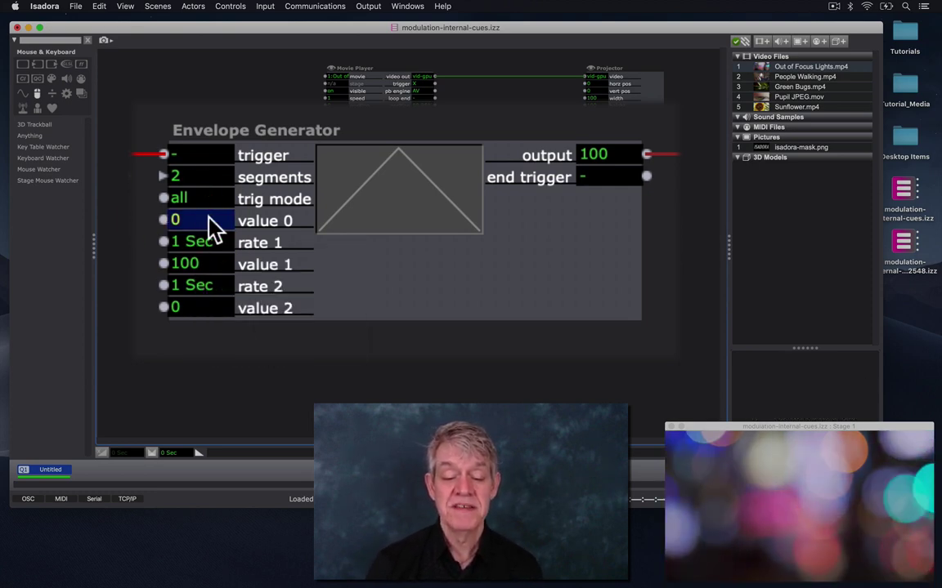
pyautogui.click(211, 245)
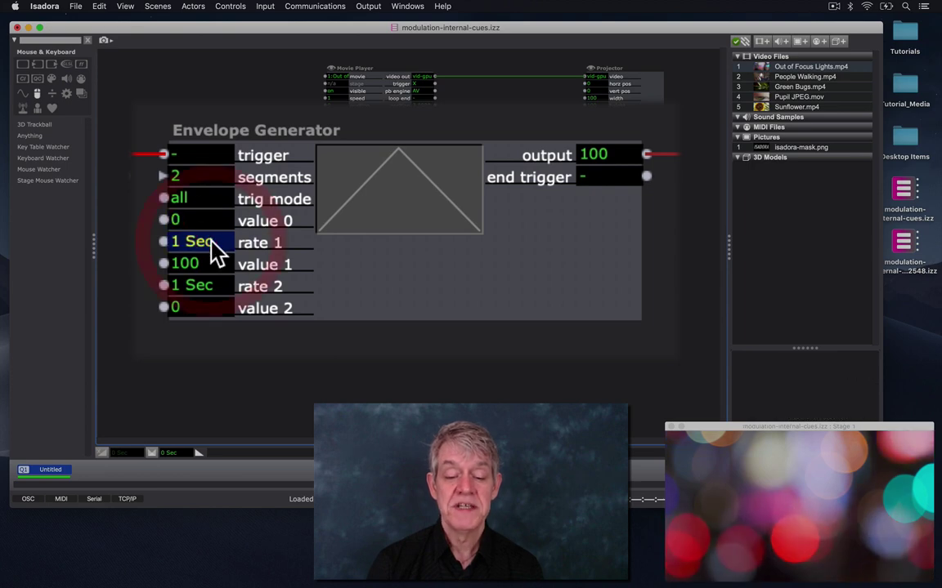
pyautogui.click(212, 263)
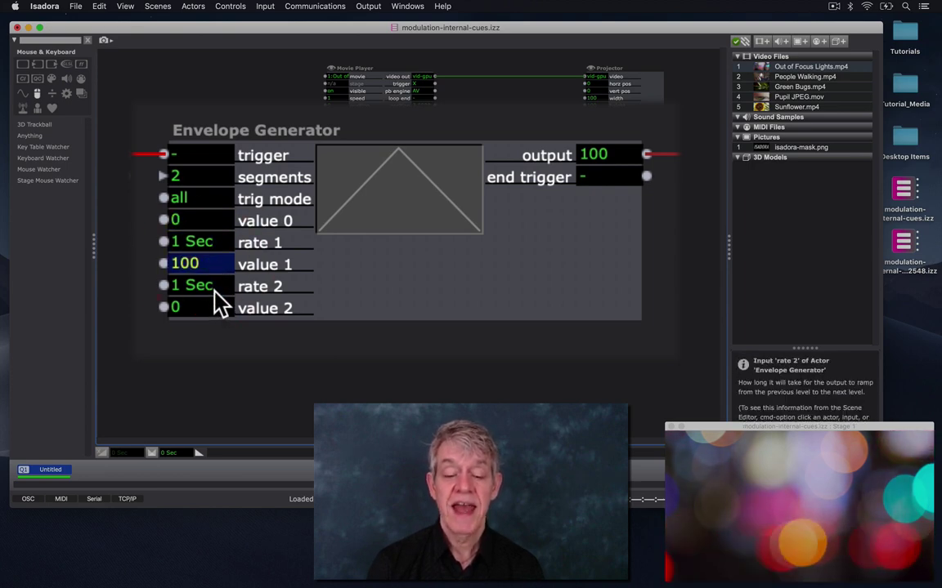
pyautogui.click(214, 293)
pyautogui.click(211, 317)
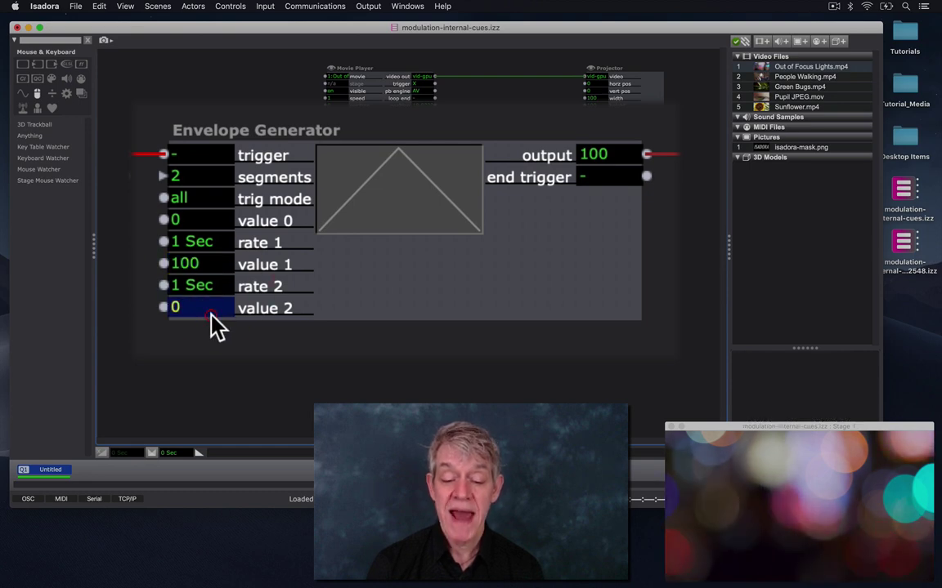
pyautogui.press('Return')
pyautogui.press('Escape')
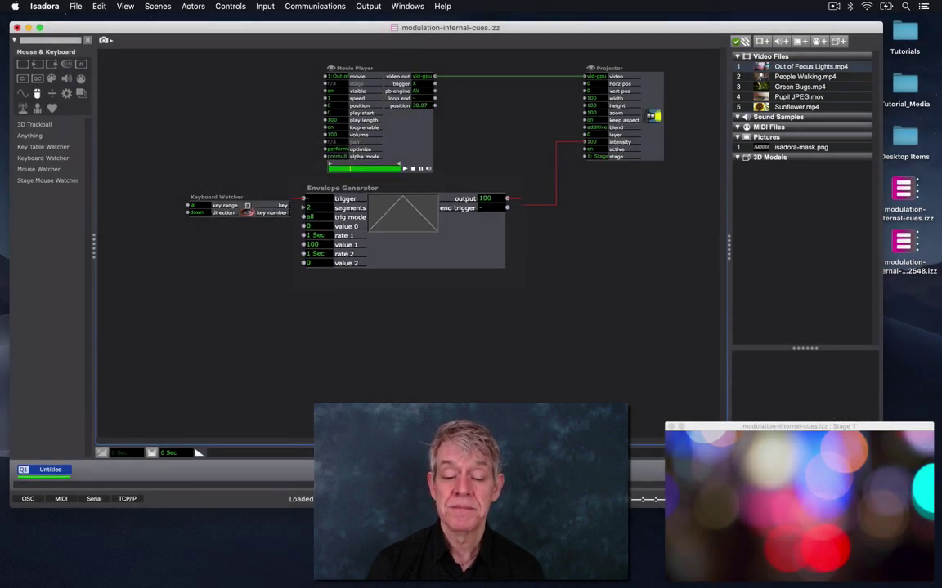
pyautogui.click(343, 279)
pyautogui.press('a')
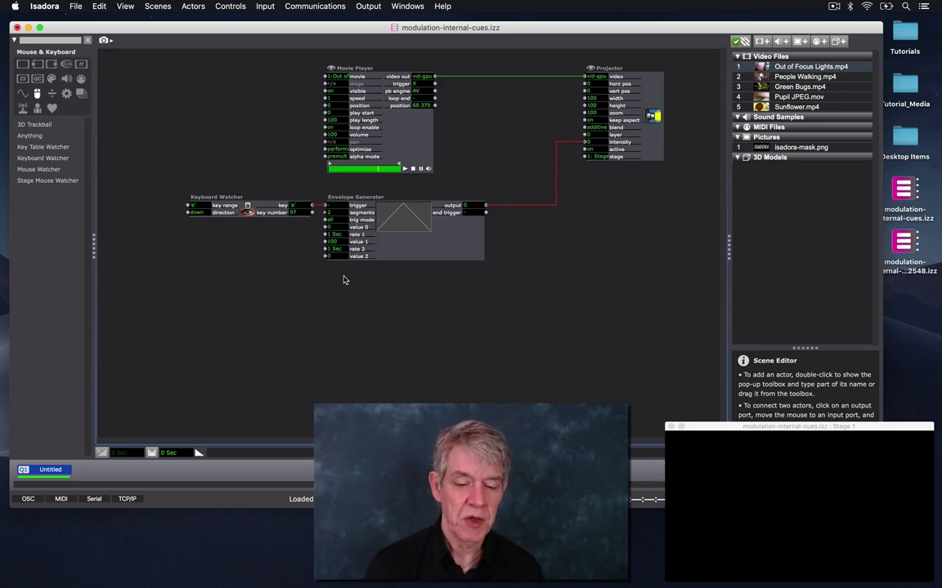
# Step: Duplicate all the actors with Edit > Duplicate and move the copies below the originals
pyautogui.moveTo(654, 278); pyautogui.dragTo(163, 65)
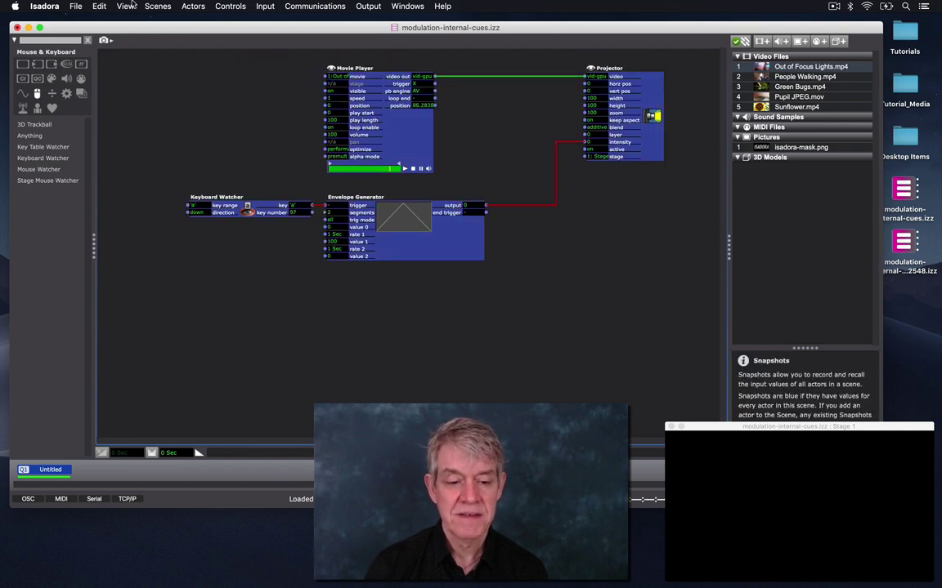
pyautogui.click(99, 5)
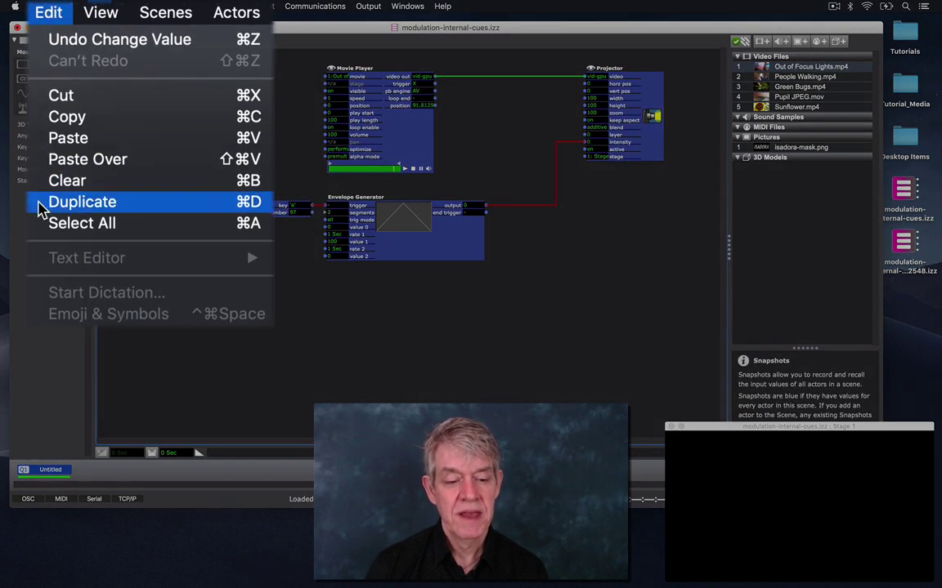
pyautogui.click(36, 206)
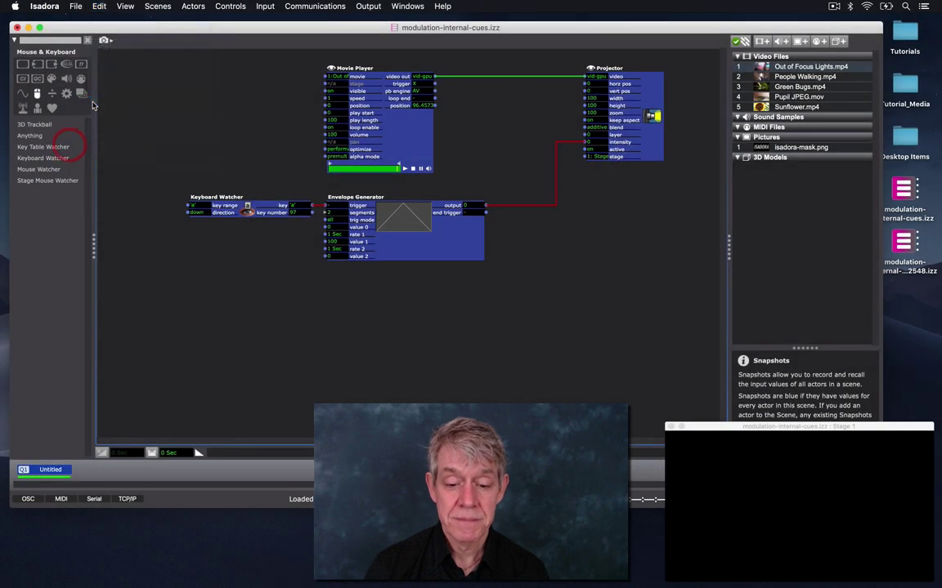
pyautogui.moveTo(427, 138); pyautogui.dragTo(420, 344)
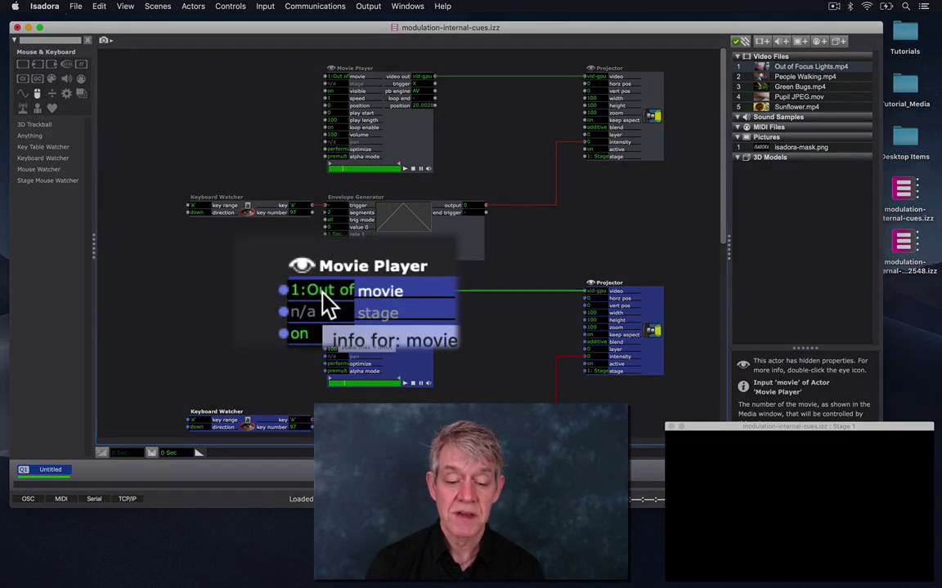
# Step: Set the copied Movie Player's movie to 2 (People Walking) and test with 'a'
pyautogui.click(338, 297)
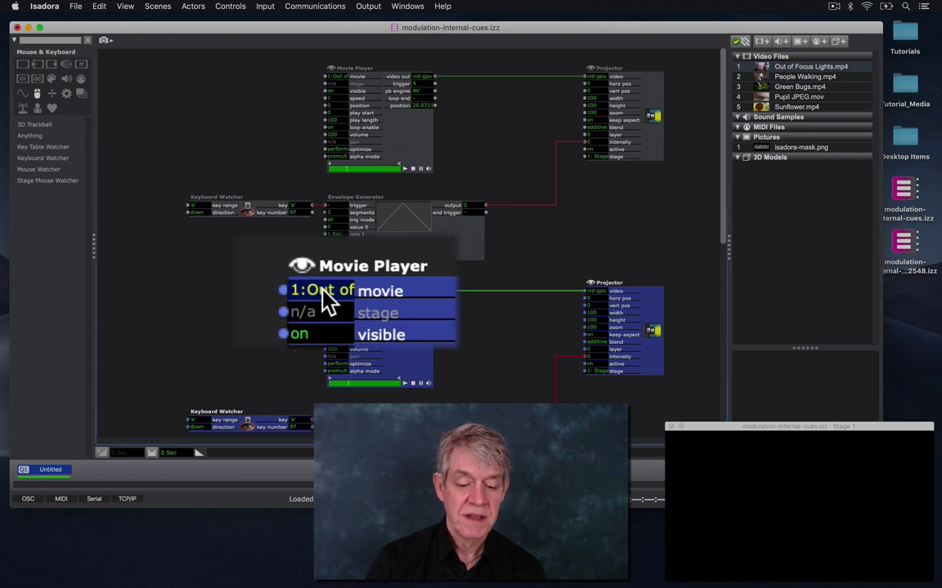
pyautogui.write('2')
pyautogui.press('Return')
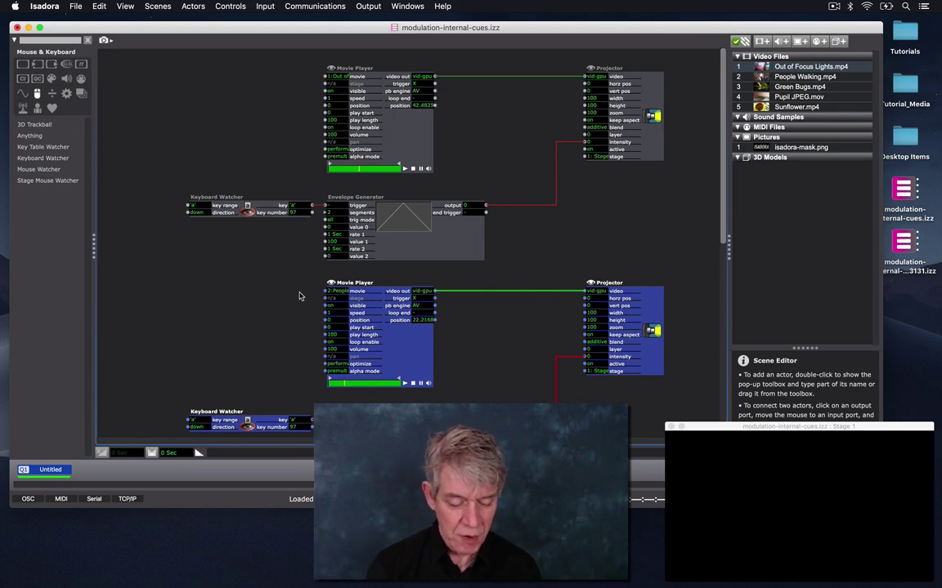
pyautogui.press('a')
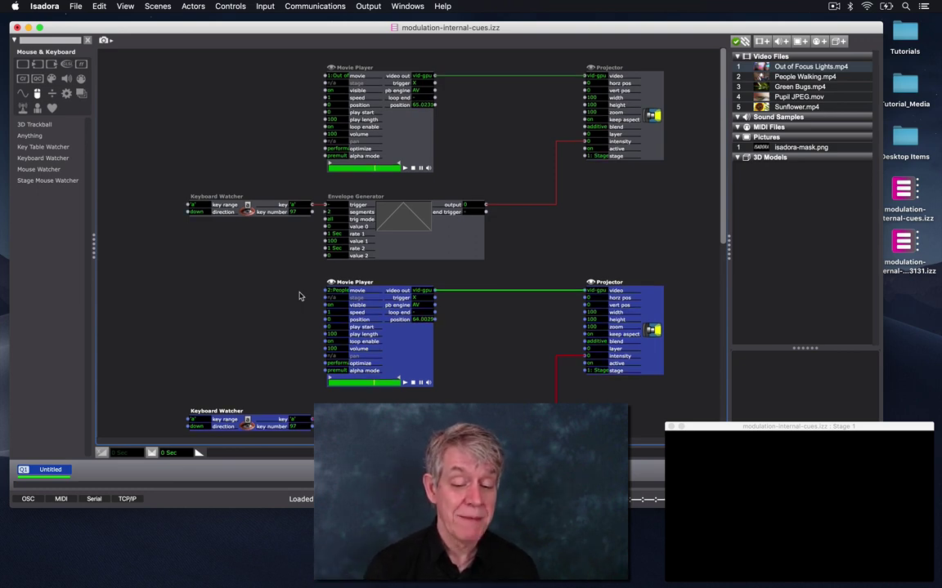
# Step: Compare the upper and lower Envelope Generators, then press 'a' to show both fire together
pyautogui.scroll(-3, 299, 296)
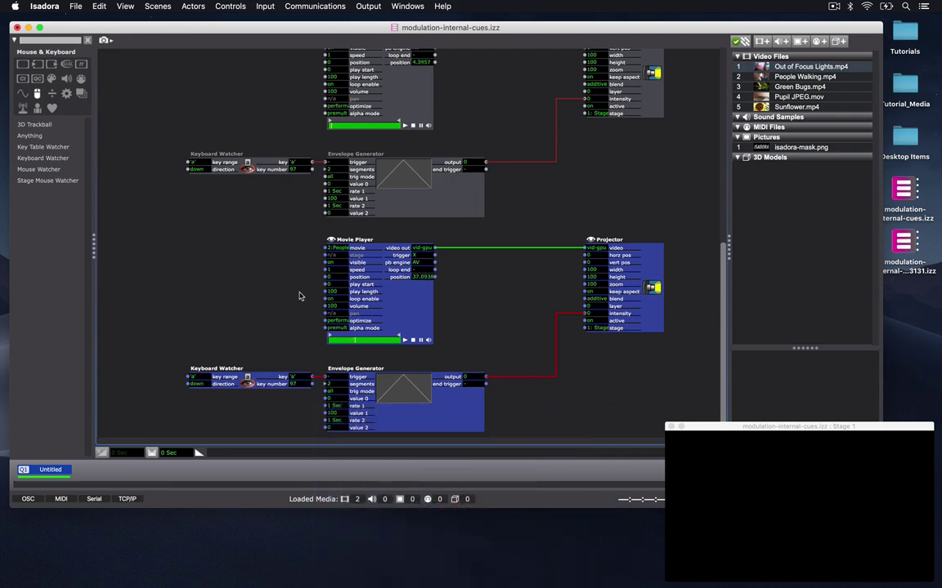
pyautogui.click(360, 198)
pyautogui.click(408, 413)
pyautogui.click(307, 353)
pyautogui.press('a')
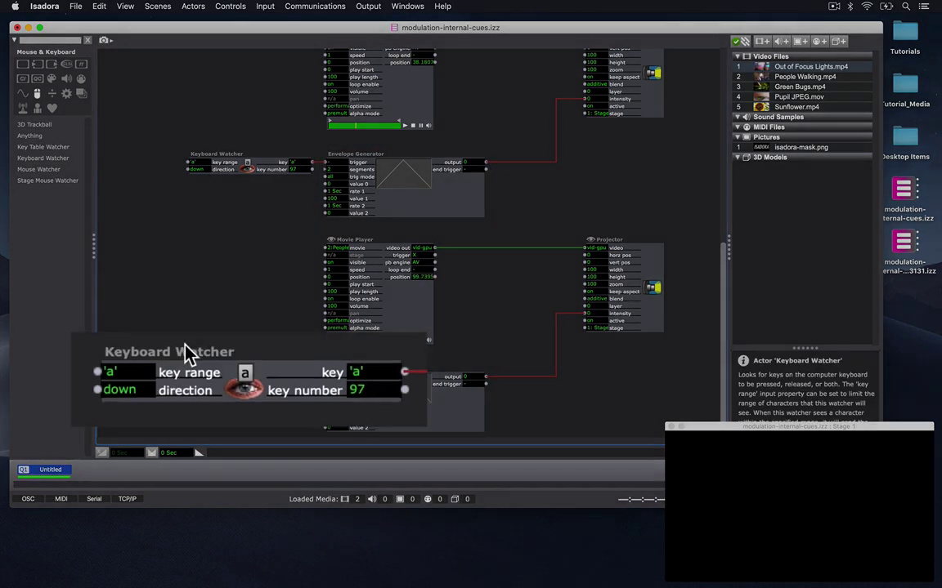
# Step: Change the lower Keyboard Watcher's key range from 'a' to 'd'
pyautogui.click(198, 377)
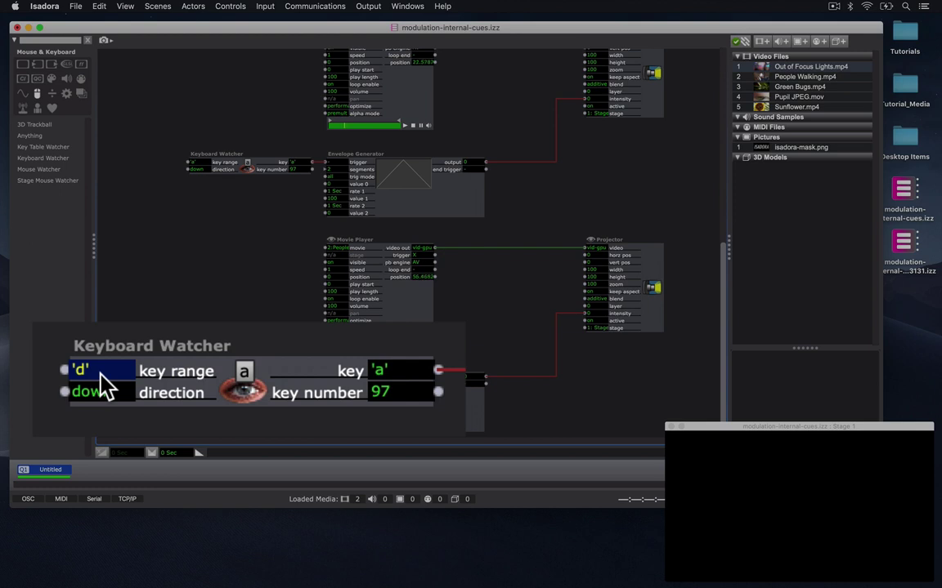
pyautogui.press('Return')
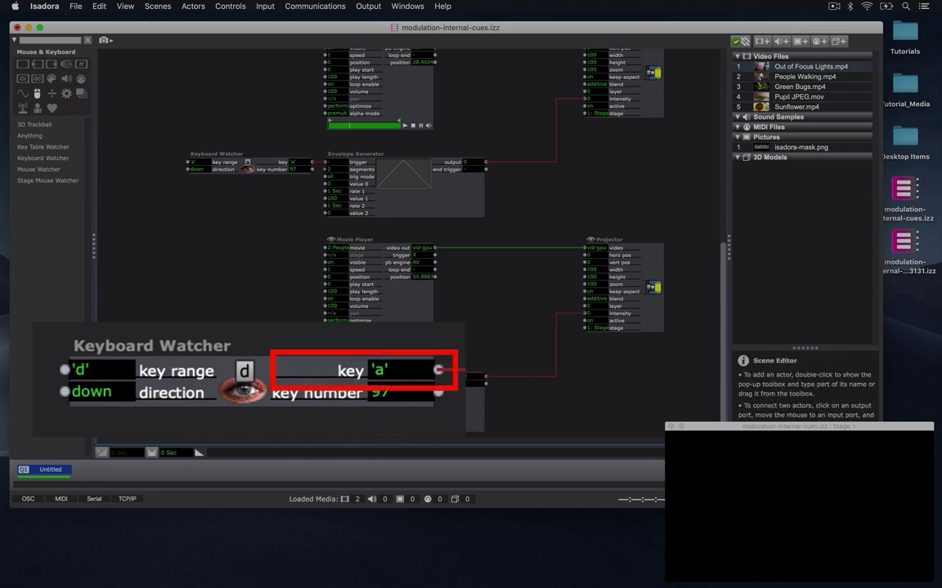
# Step: Press 'd' and 'a' alternately to fire each envelope and watch the clips fade
pyautogui.press('d')
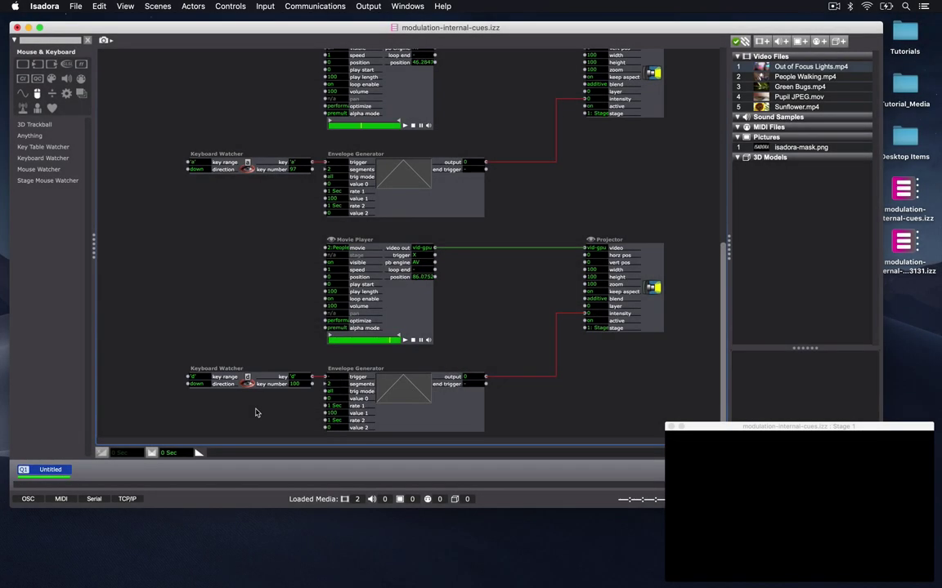
pyautogui.press('a')
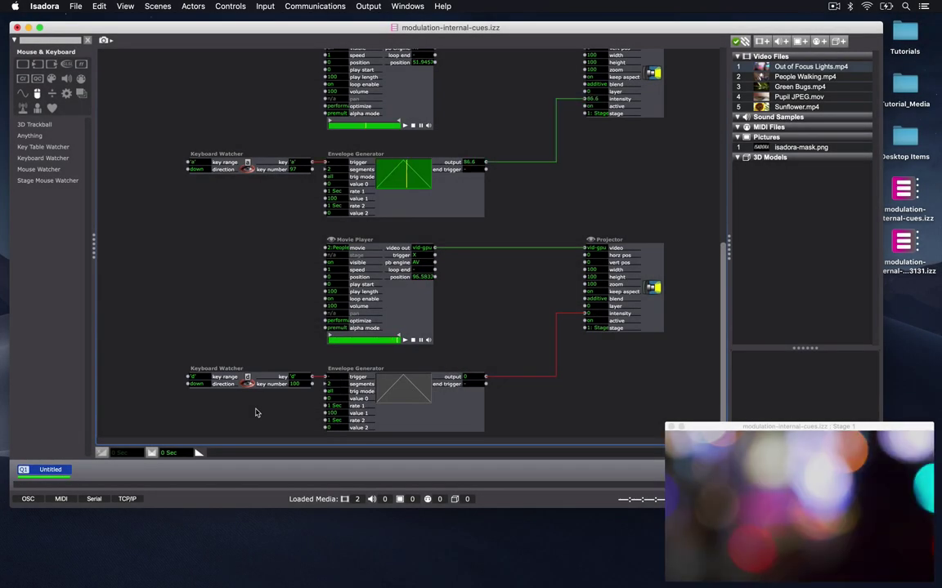
pyautogui.press('d')
pyautogui.press('a')
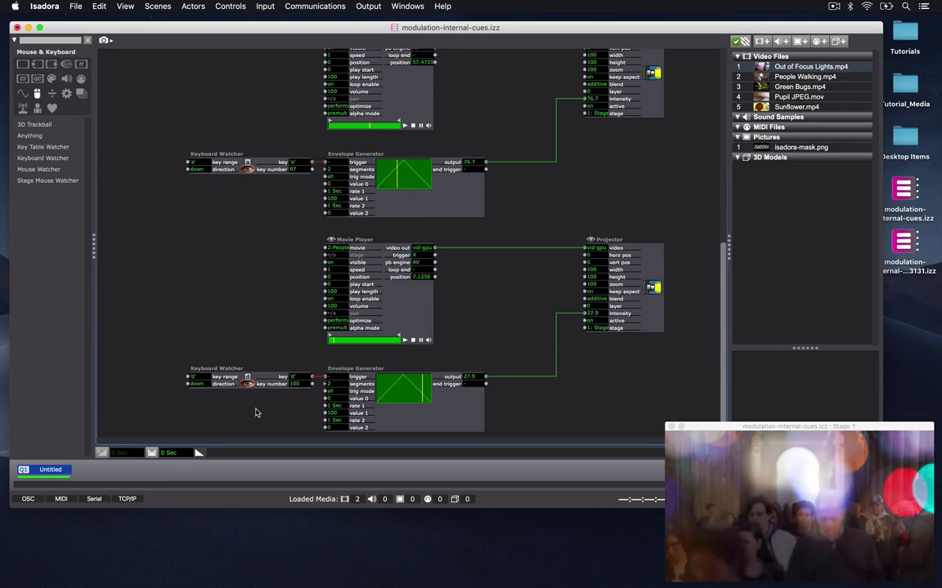
pyautogui.press('d')
pyautogui.press('a')
pyautogui.press('d')
pyautogui.press('a')
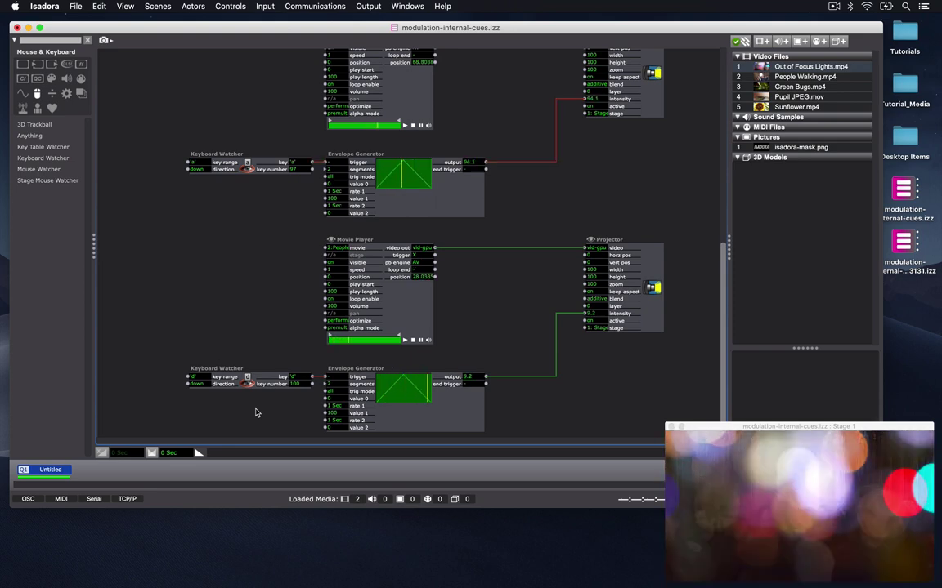
pyautogui.press('d')
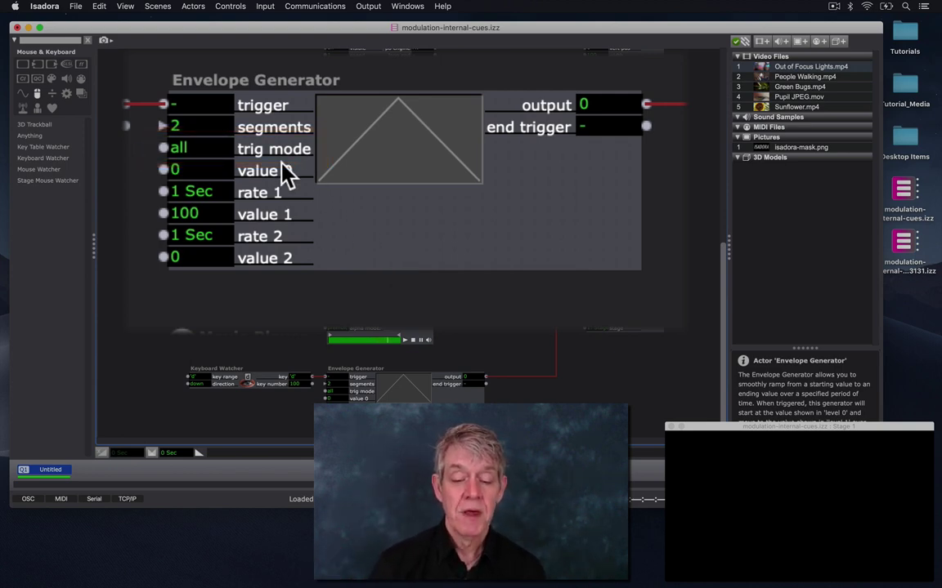
# Step: Set the lower Envelope Generator's trig mode to one/end and wire it to the lower Projector's intensity
pyautogui.click(164, 149)
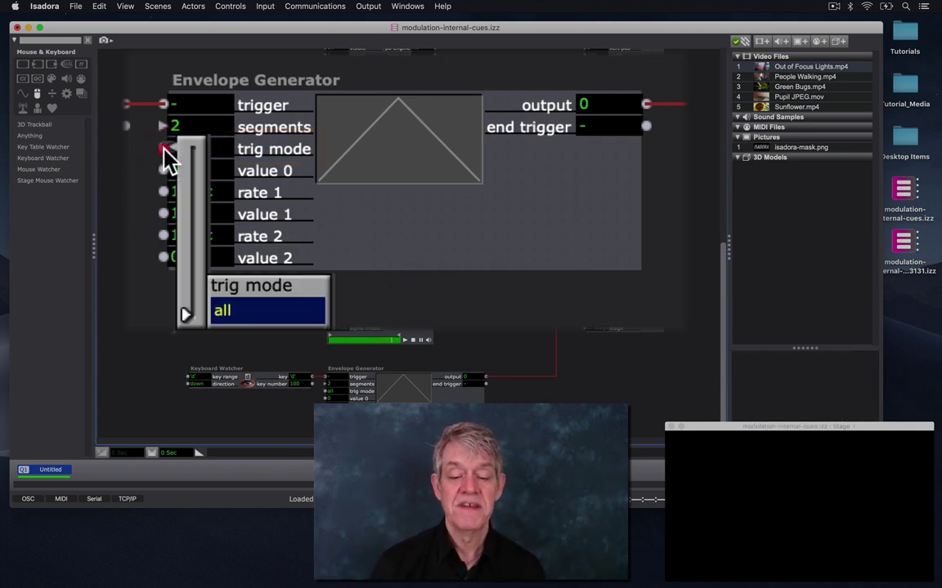
pyautogui.click(187, 314)
pyautogui.click(190, 267)
pyautogui.moveTo(190, 269); pyautogui.dragTo(187, 231)
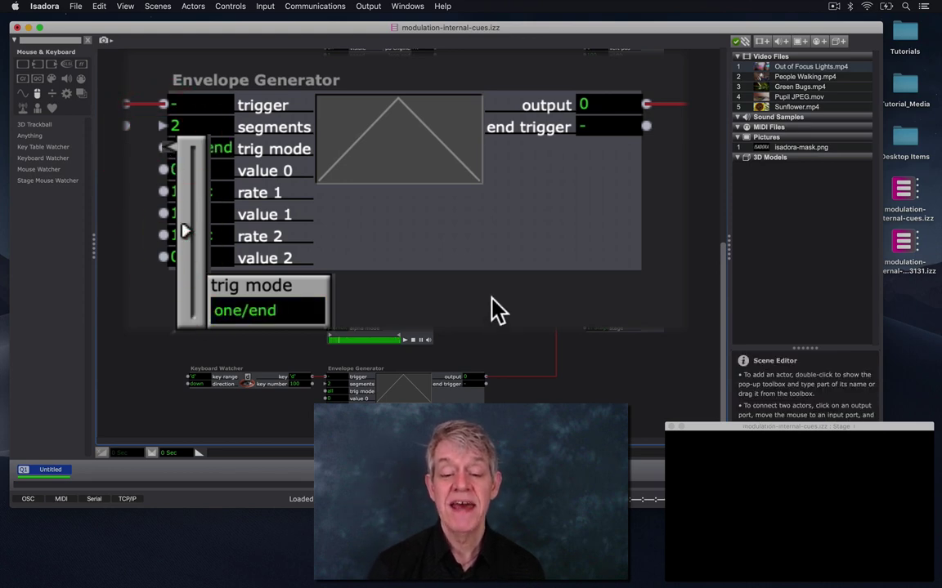
pyautogui.click(468, 271)
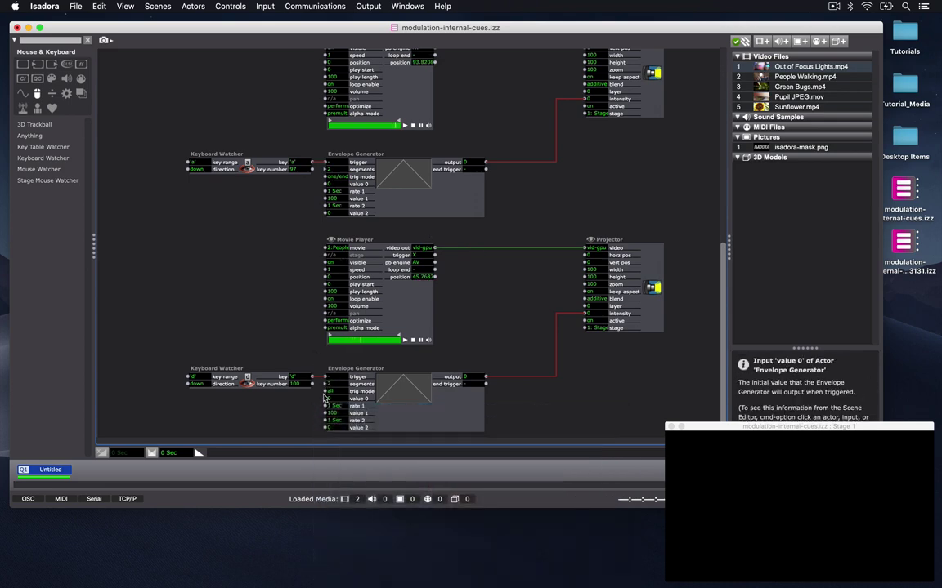
pyautogui.moveTo(326, 396); pyautogui.dragTo(502, 419)
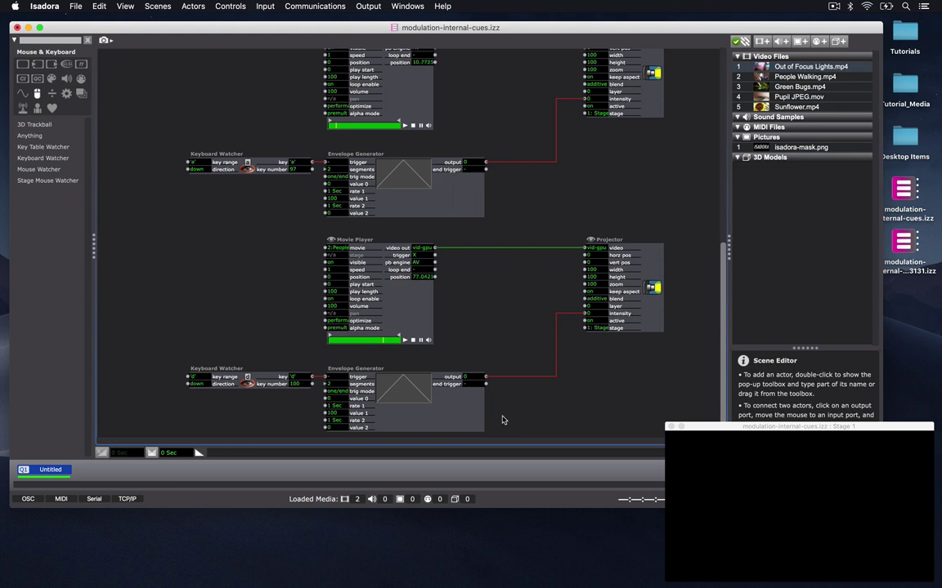
# Step: Press 'a' and 'd' repeatedly to fade each clip in and out, ending with both showing
pyautogui.press('a')
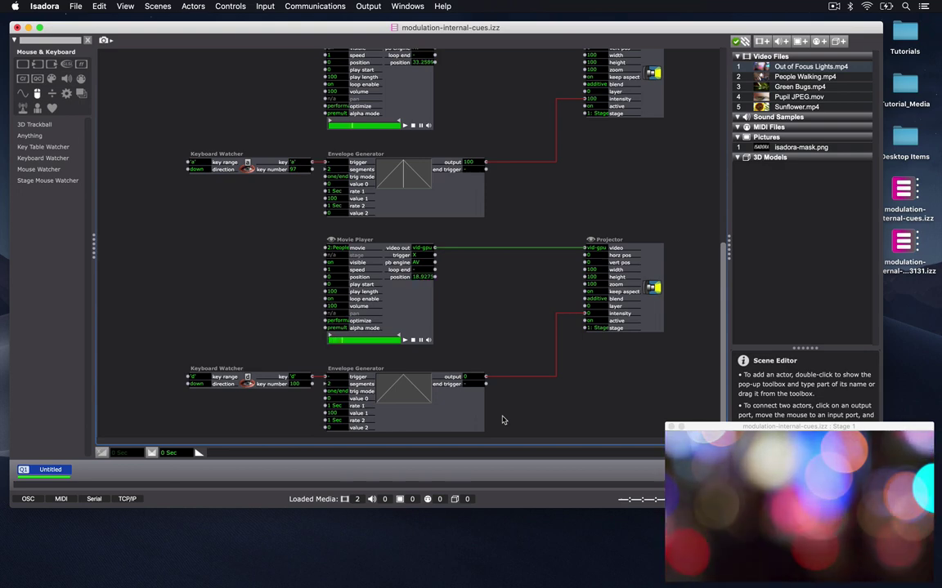
pyautogui.press('a')
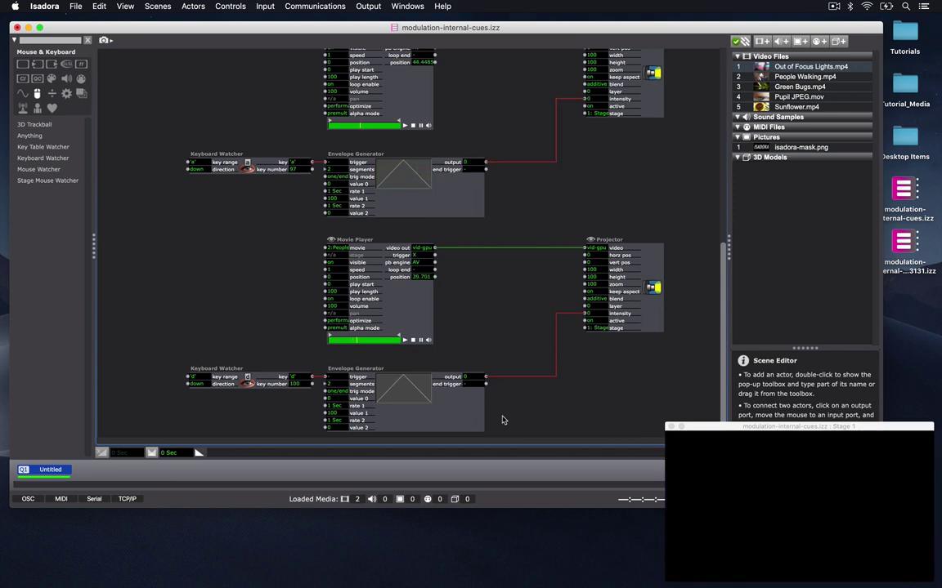
pyautogui.press('d')
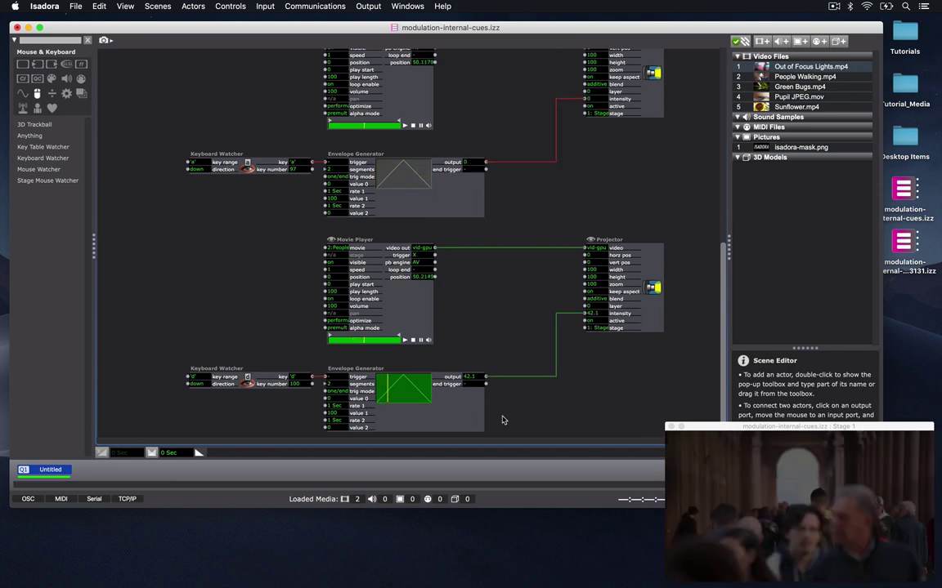
pyautogui.press('d')
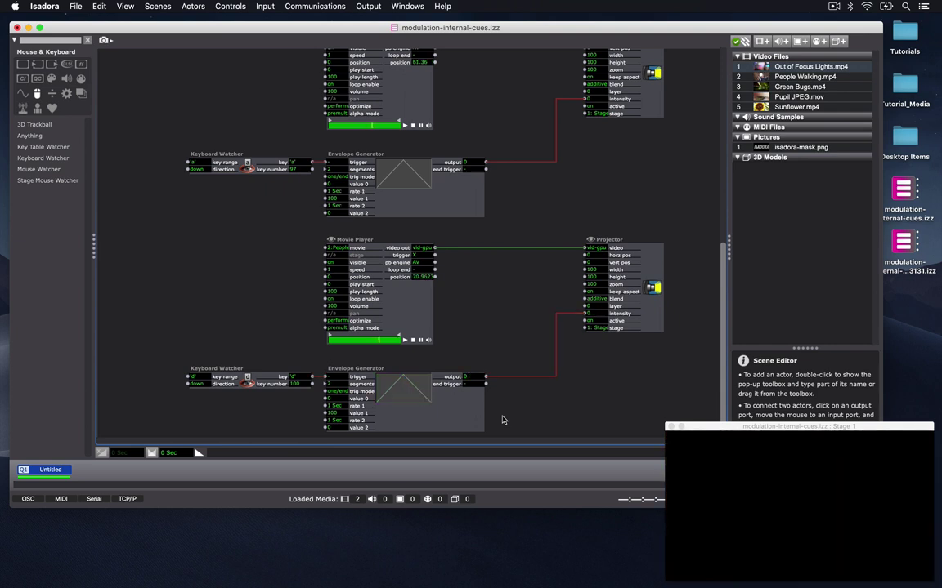
pyautogui.press('a')
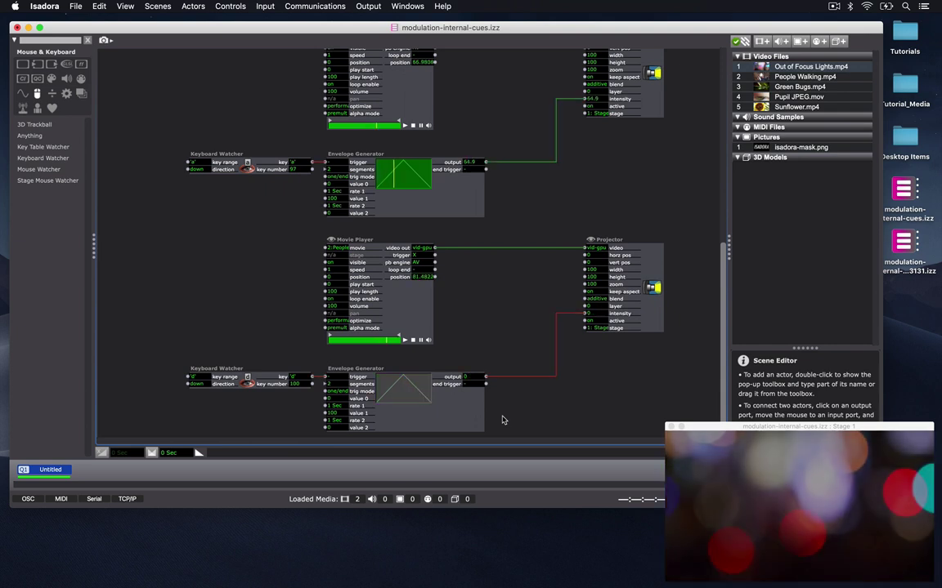
pyautogui.press('d')
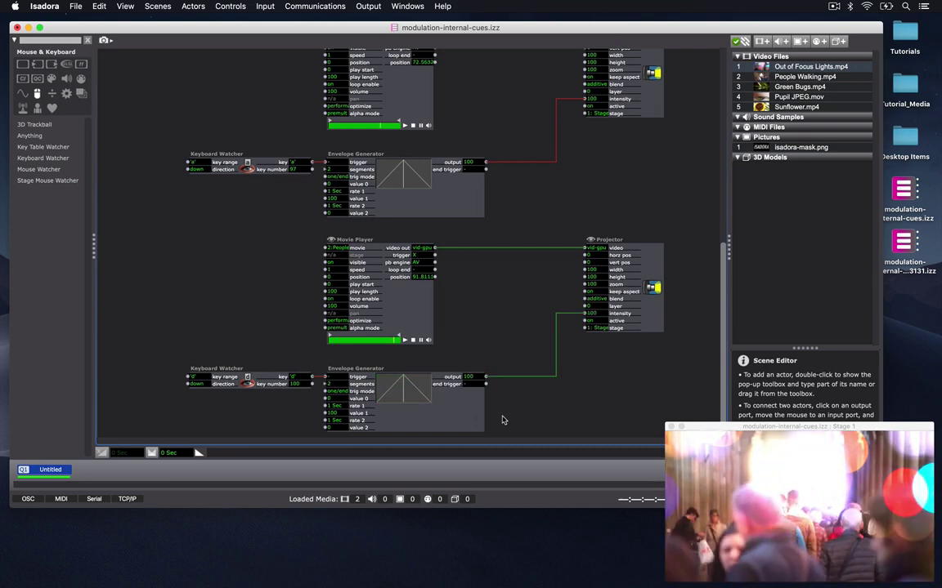
pyautogui.press('d')
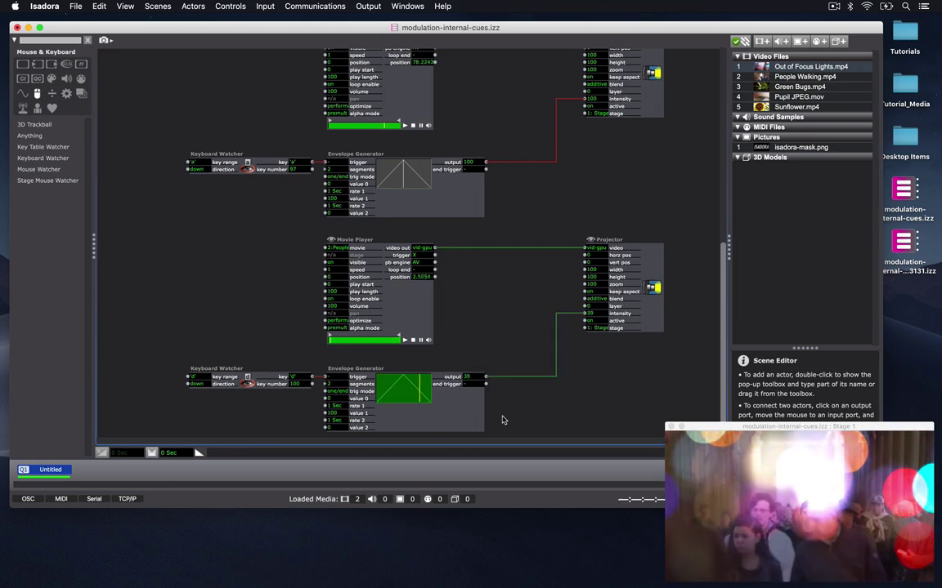
pyautogui.press('a')
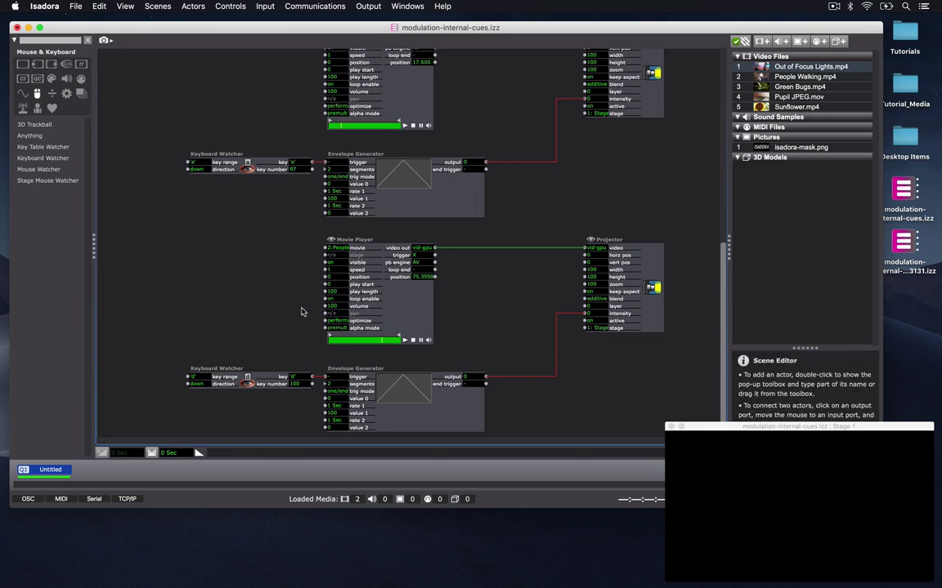
pyautogui.press('a')
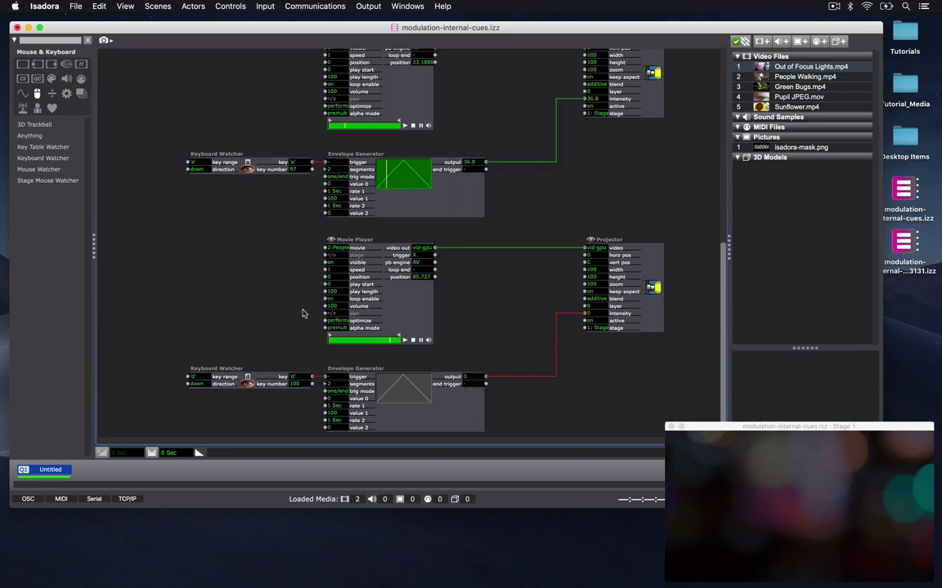
pyautogui.press('d')
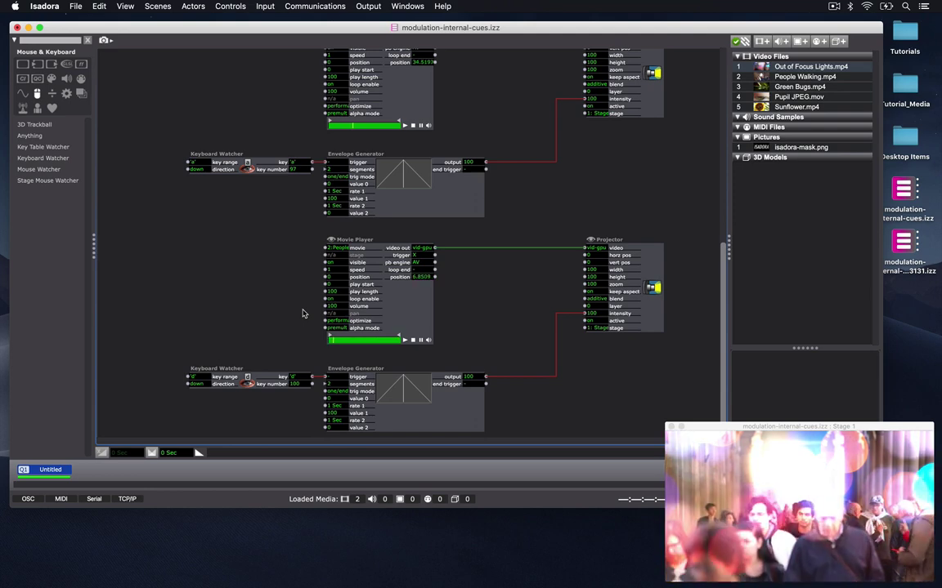
# Step: Deactivate and reactivate the Untitled scene, bringing both clips back at intensity 100
pyautogui.click(135, 476)
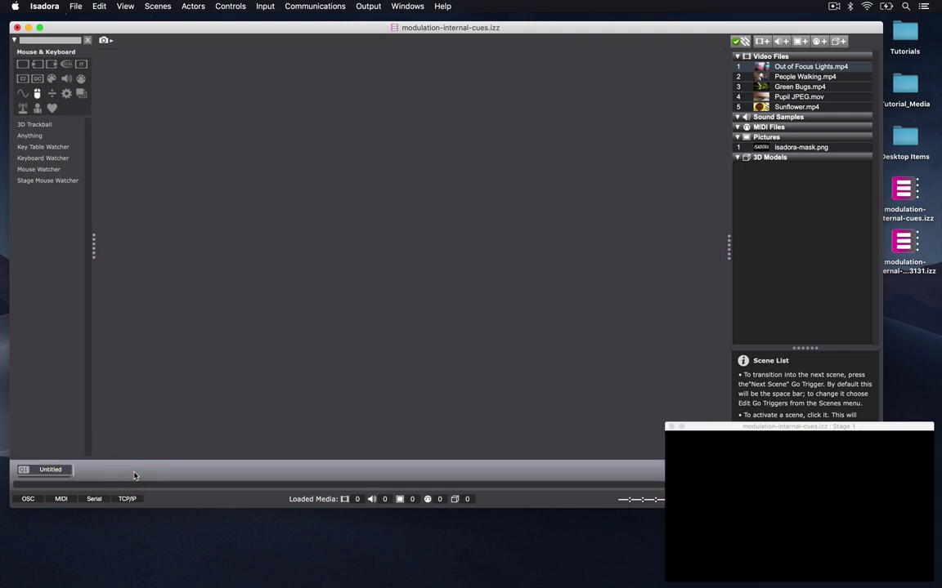
pyautogui.click(61, 476)
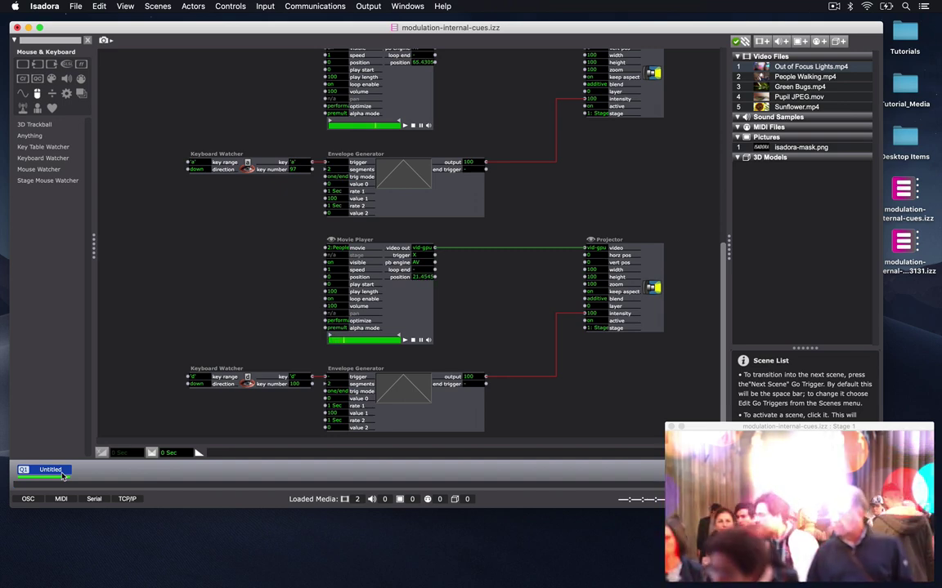
pyautogui.scroll(2, 493, 238)
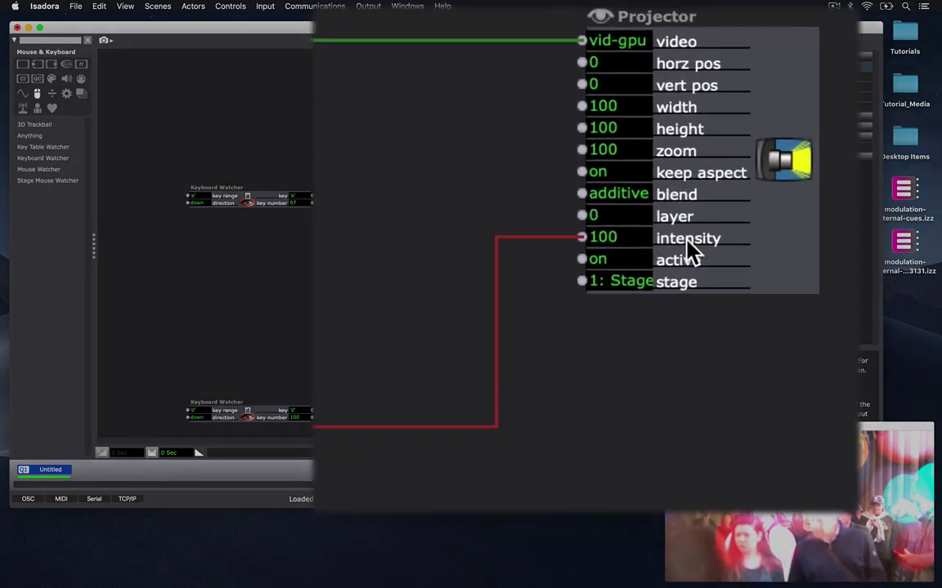
# Step: Enable Initialize with value 0 on the upper Projector's intensity input
pyautogui.doubleClick(686, 241)
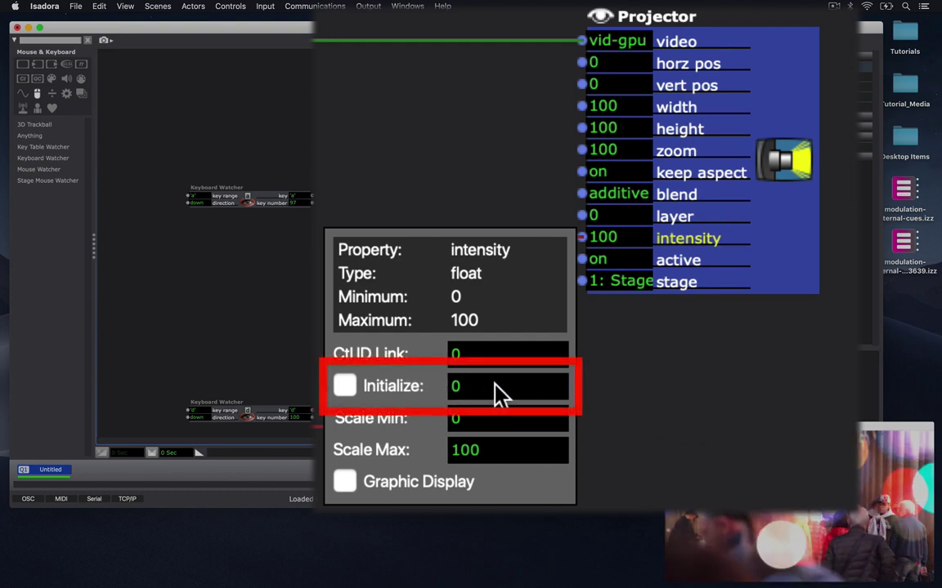
pyautogui.click(346, 389)
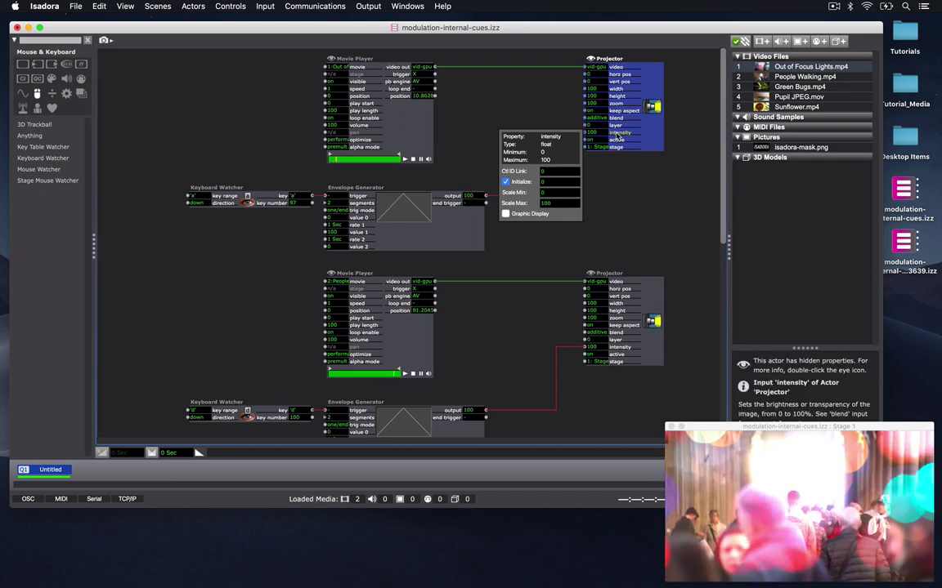
# Step: Enable Initialize at 0 on the lower Projector's intensity input too, then close the popup
pyautogui.click(506, 181)
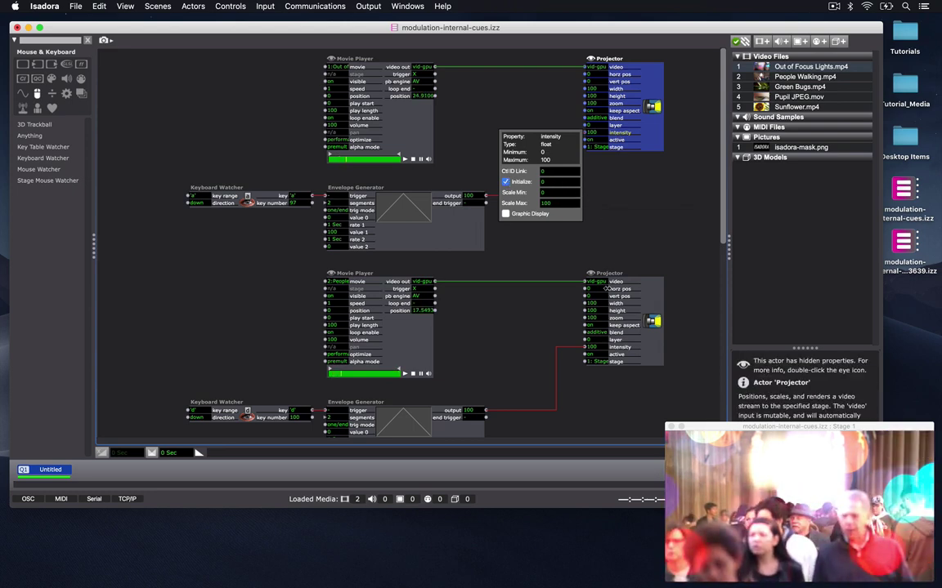
pyautogui.click(618, 349)
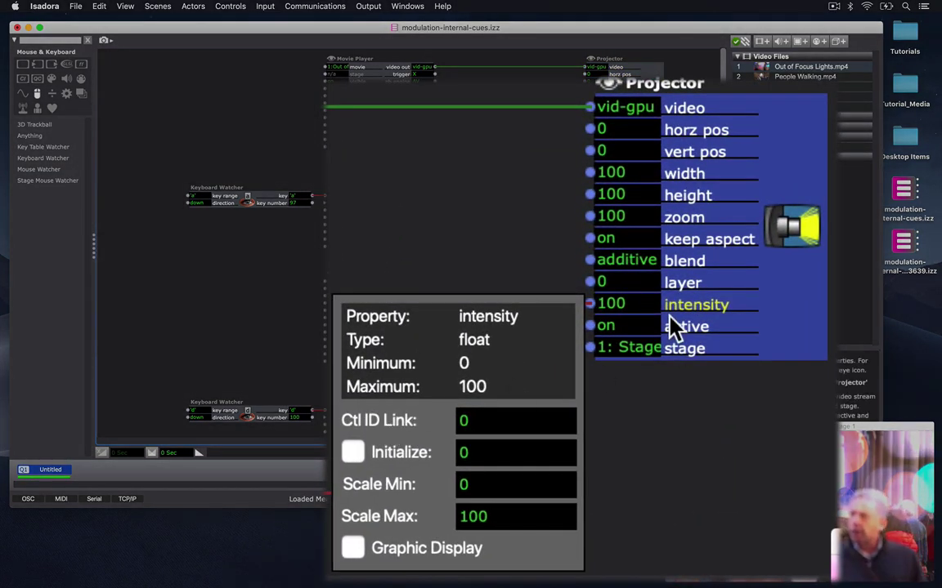
pyautogui.click(351, 454)
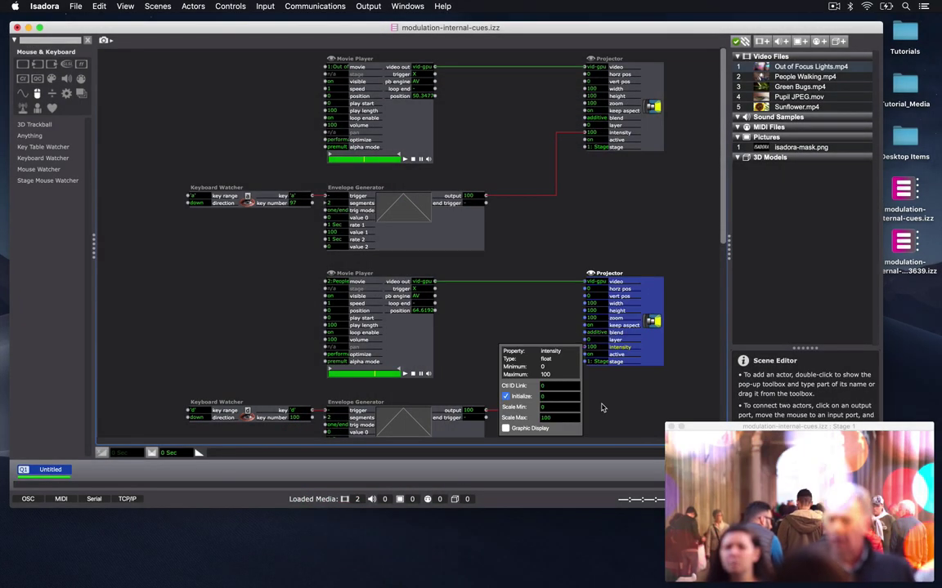
pyautogui.click(600, 406)
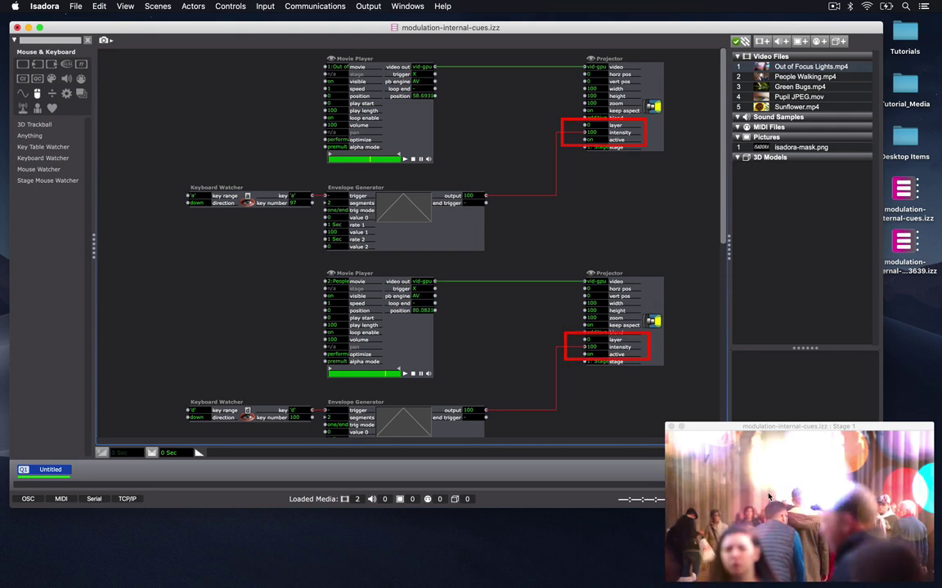
# Step: Restart the Untitled scene so both clips start dark, then fade them in with 'a' and 'd'
pyautogui.click(131, 474)
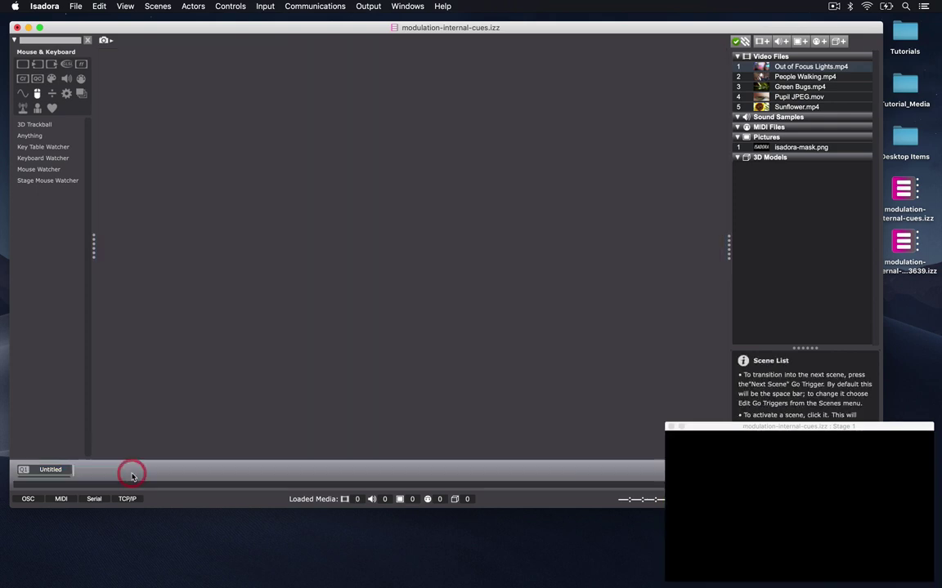
pyautogui.click(63, 471)
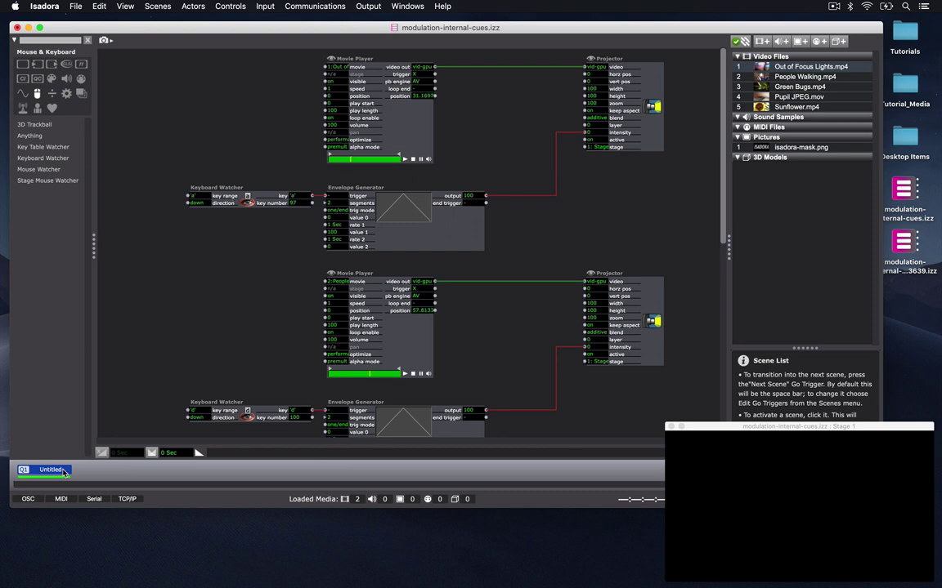
pyautogui.press('a')
pyautogui.press('d')
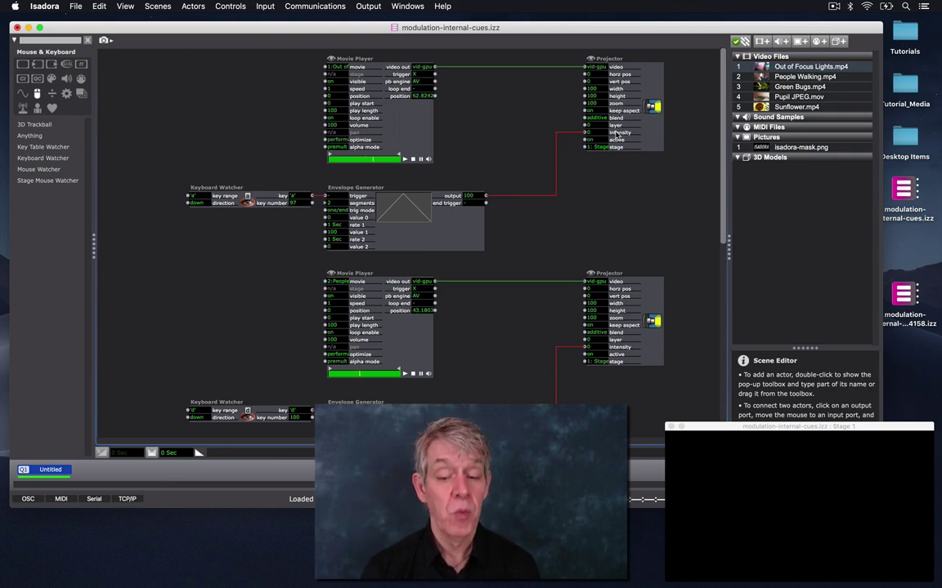
# Step: Show the Projector intensity's property popup with Initialize checked at 0
pyautogui.click(618, 132)
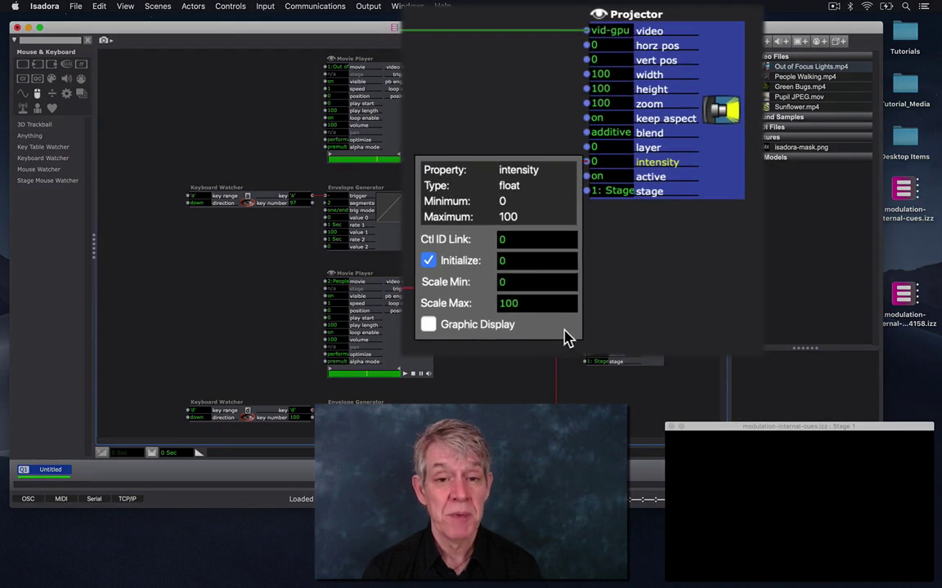